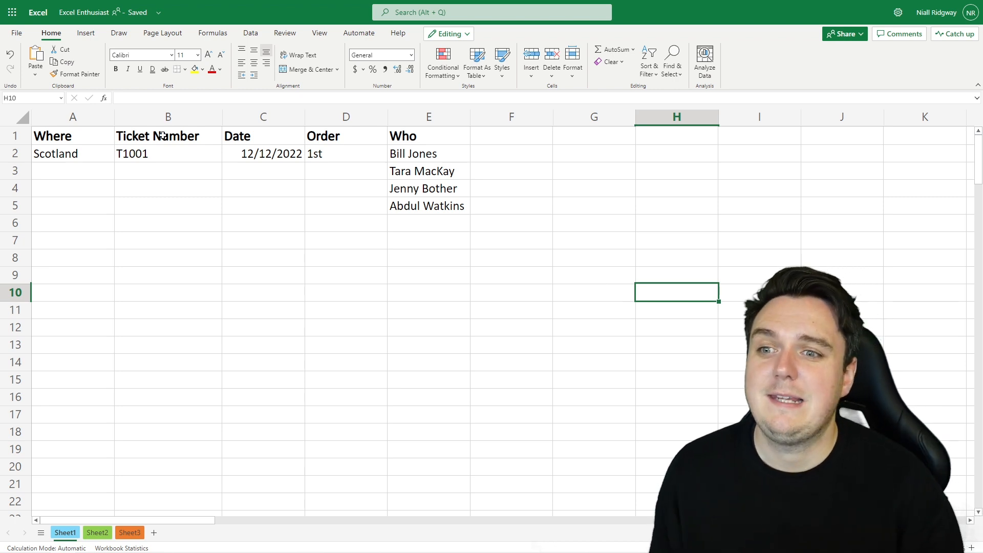
Fill Scotland from A2 down through A5 in the Where column
click(108, 137)
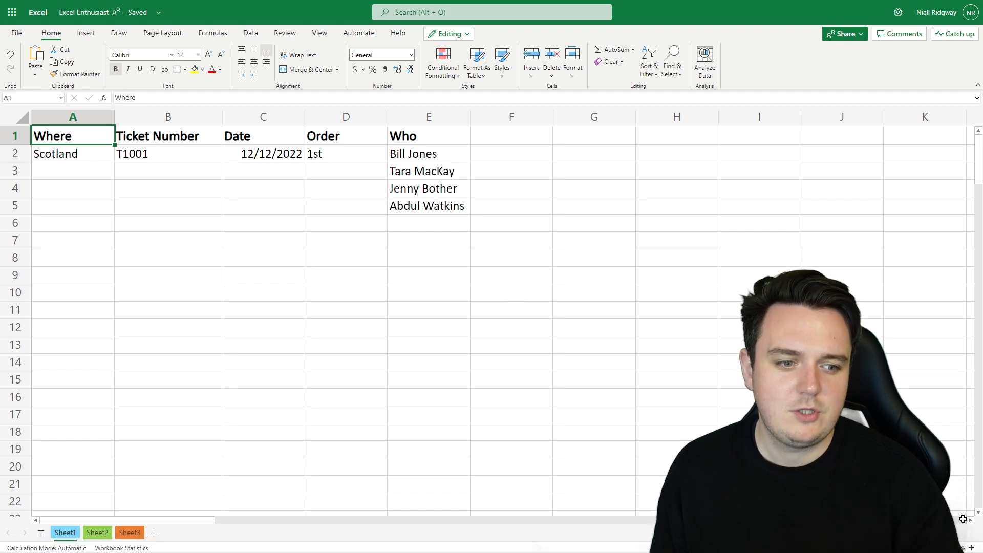
click(971, 548)
click(971, 548)
click(971, 549)
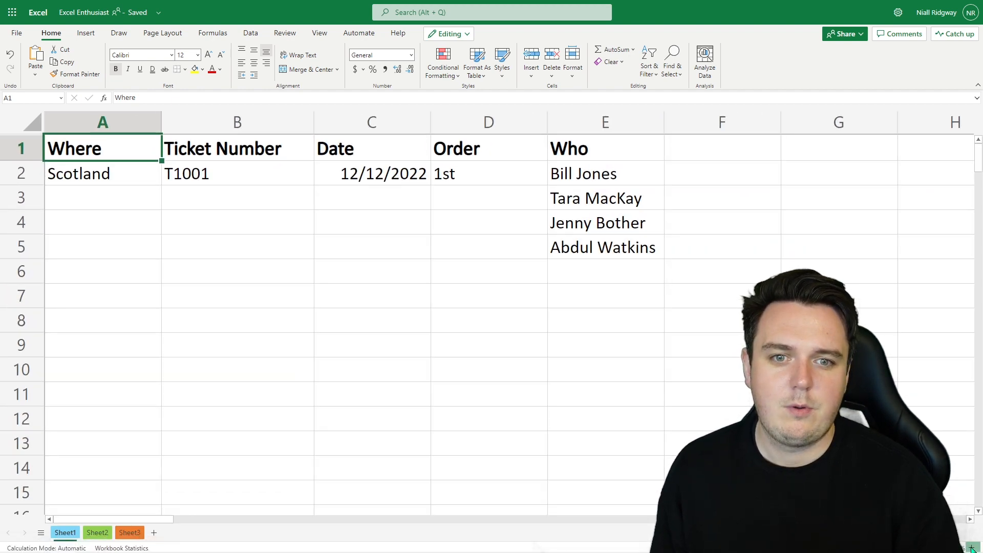
click(971, 548)
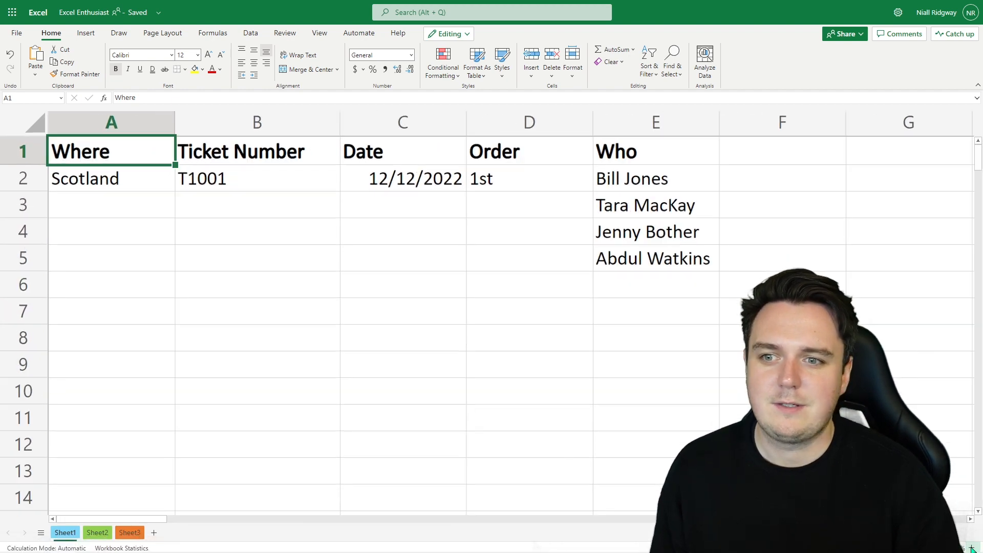
click(166, 175)
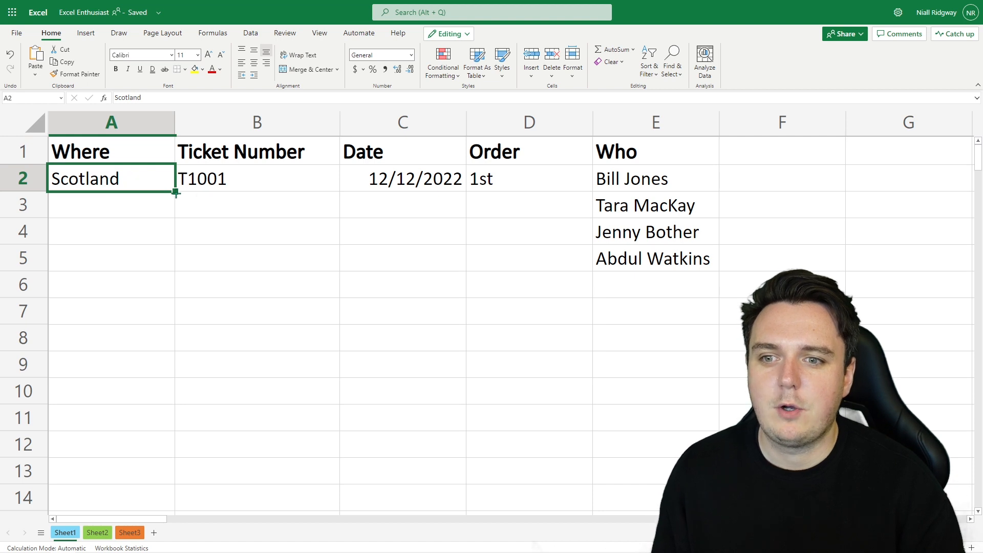
drag(175, 194, 172, 259)
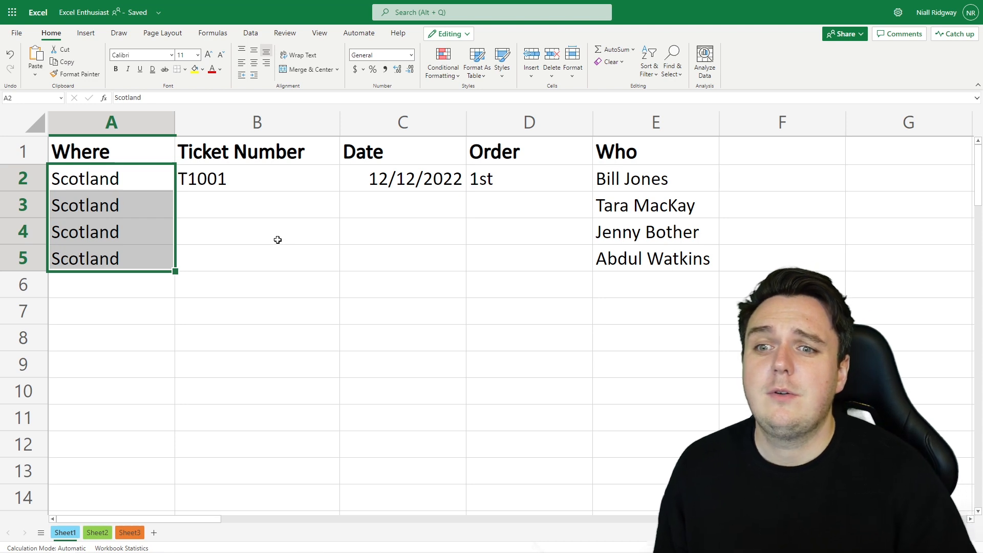
Extend the ticket number series from B2 down through B5
click(275, 190)
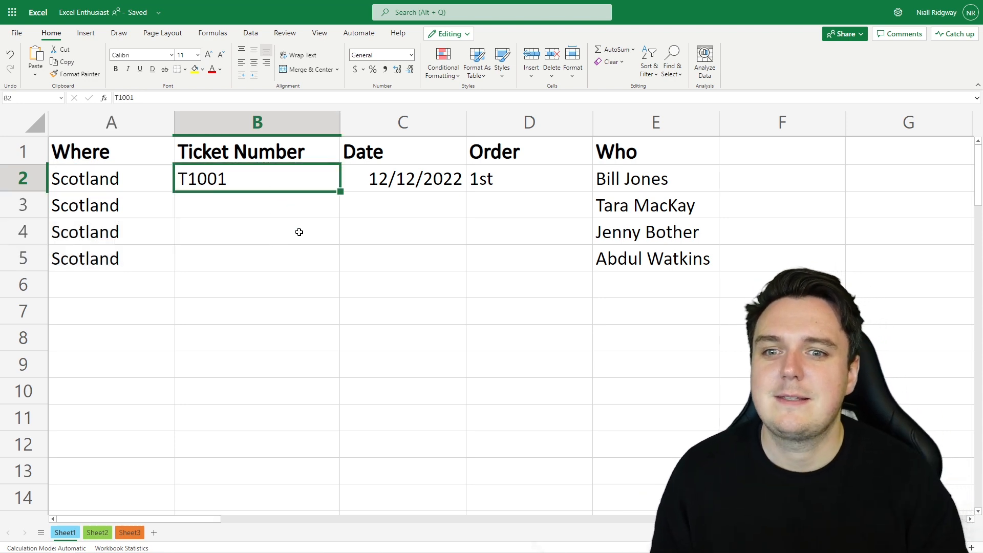
drag(341, 191, 334, 256)
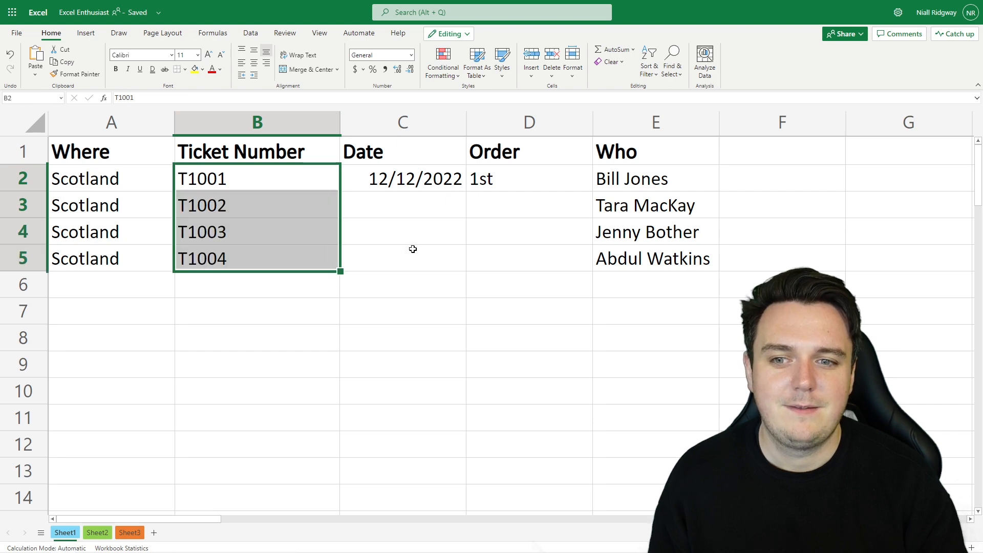
click(452, 261)
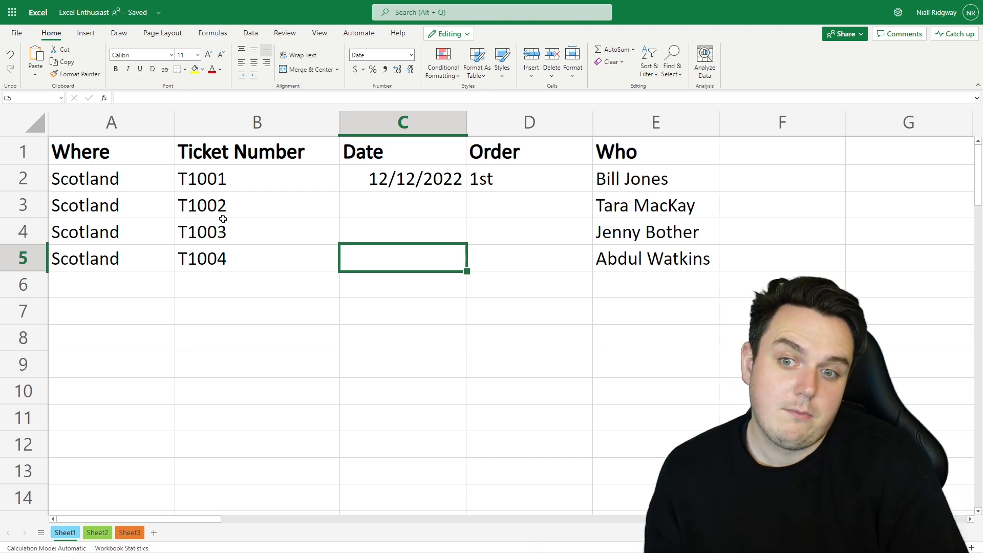
Extend the date series from C2 down through C11, ending at 12/21/2022
click(381, 208)
click(403, 179)
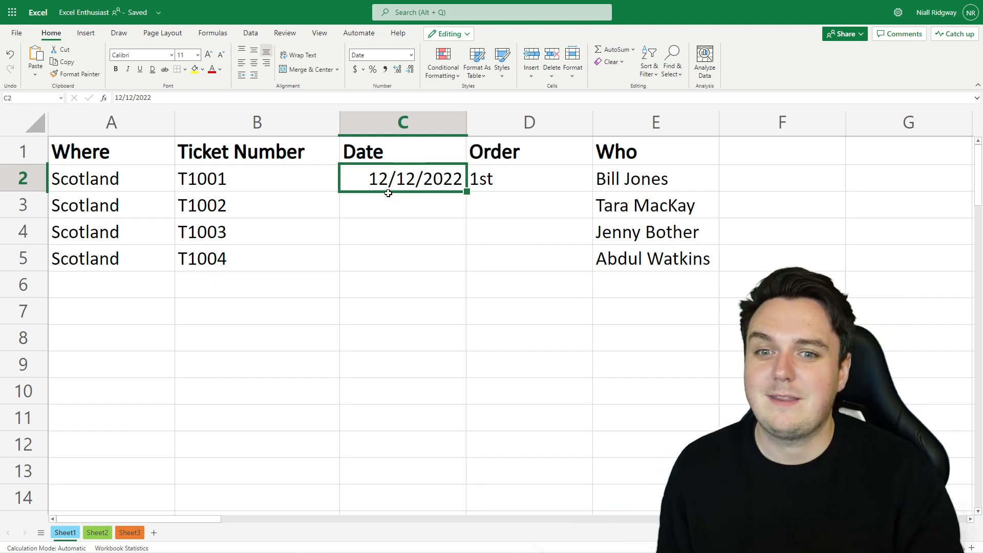
drag(467, 191, 451, 417)
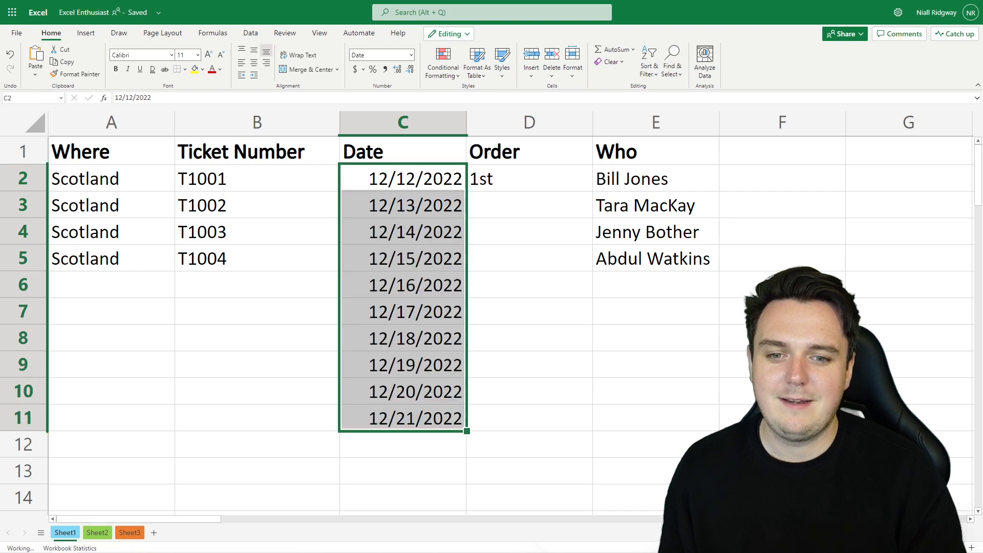
click(497, 256)
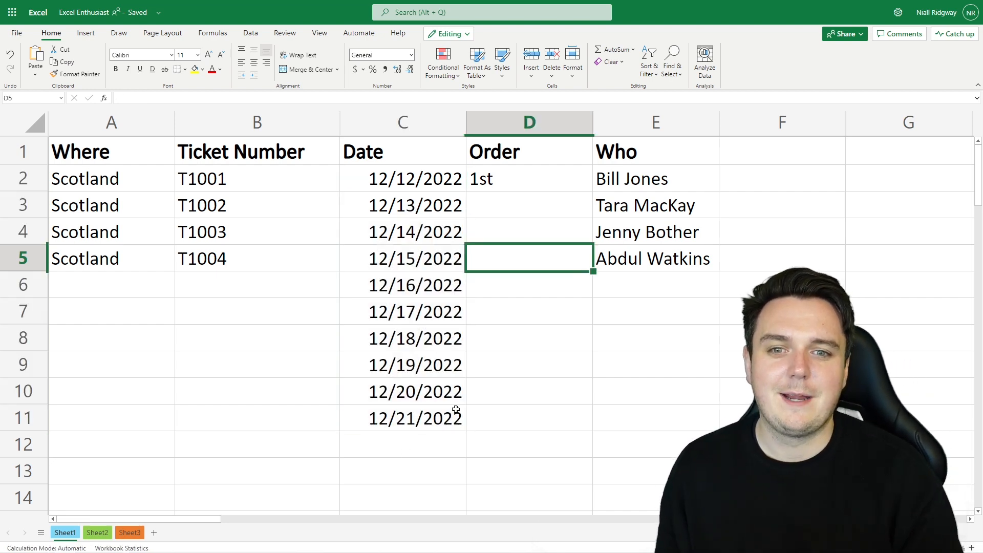
Extend the ordinal series in the Order column from D2 down through D11, ending at 10th
click(549, 212)
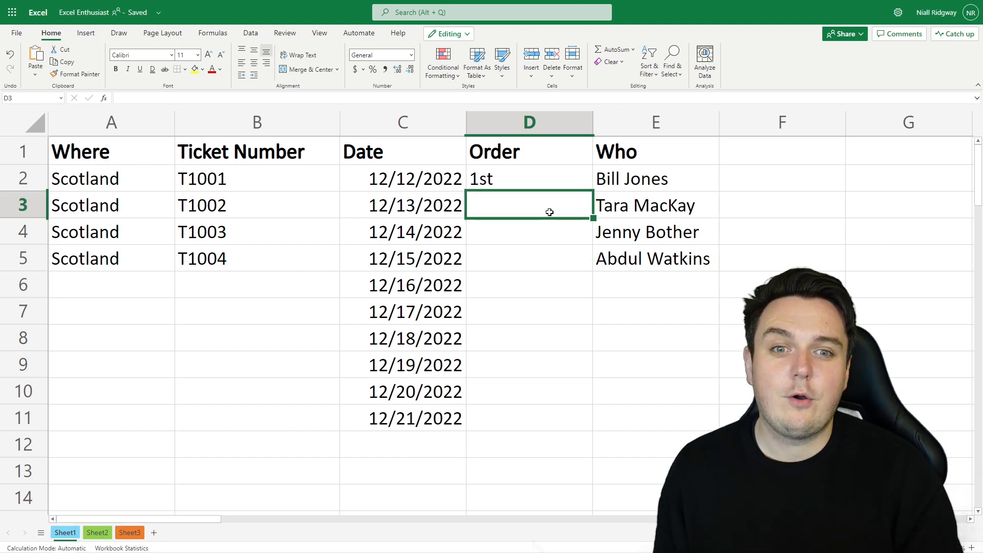
click(553, 174)
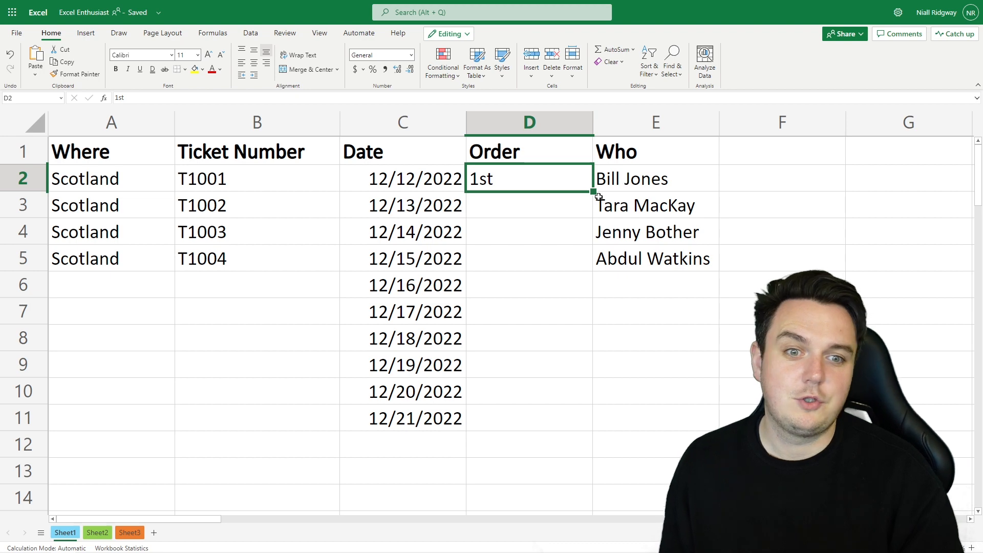
drag(594, 193, 568, 417)
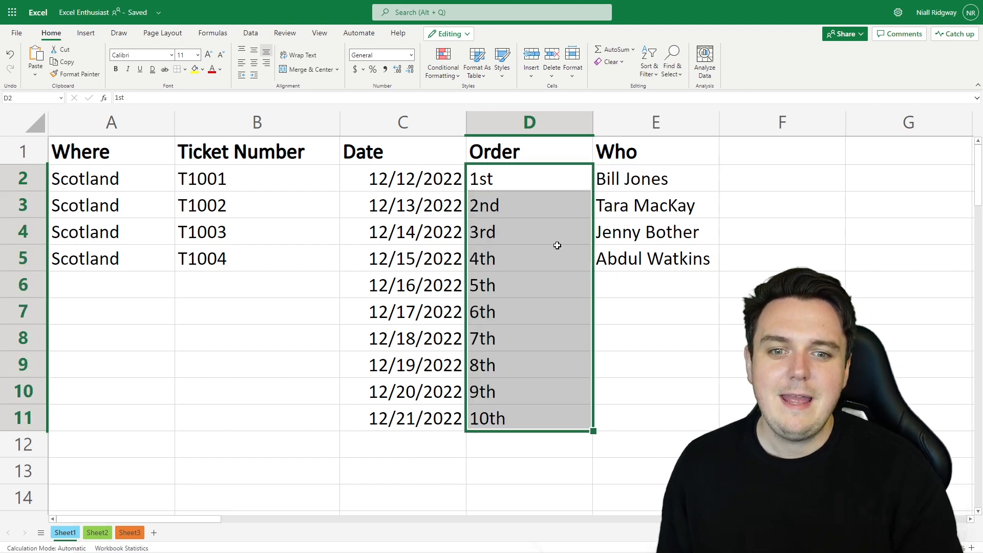
click(636, 312)
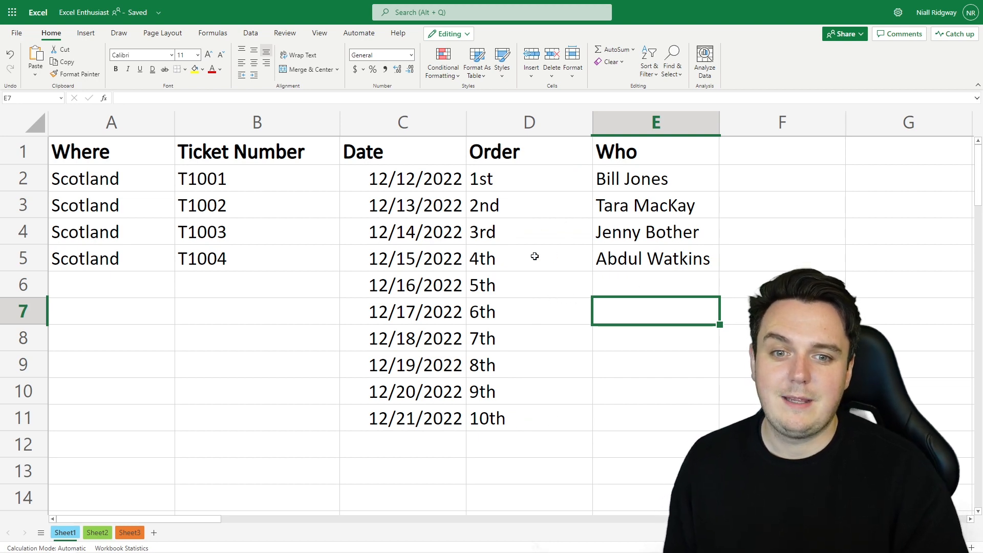
Repeat the four names in E2:E5 down the Who column through E11
click(668, 288)
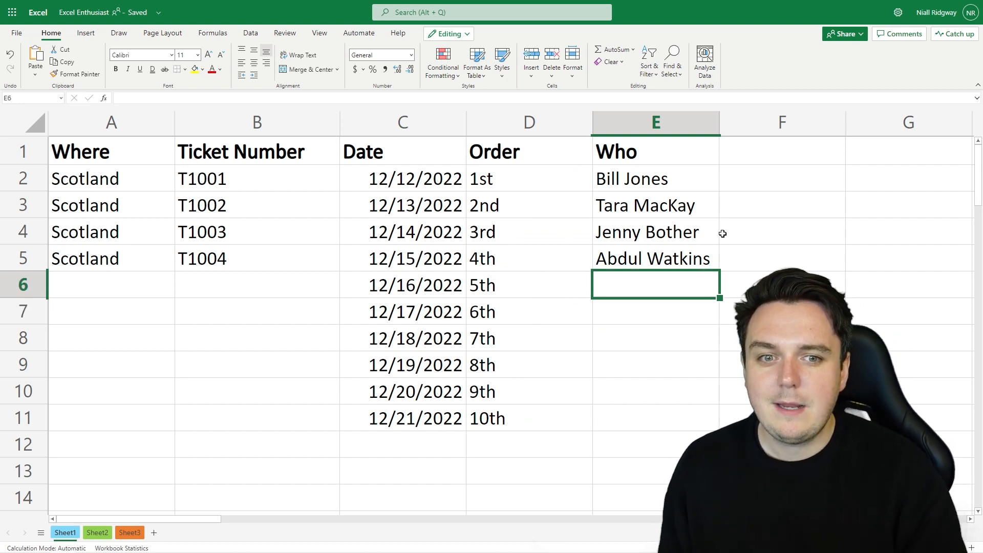
drag(676, 176, 686, 260)
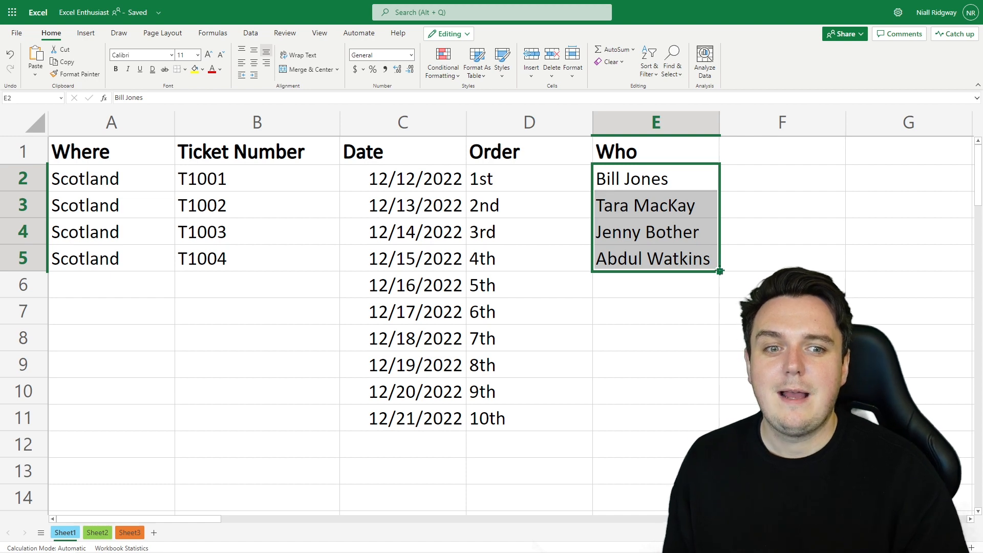
drag(719, 272, 700, 419)
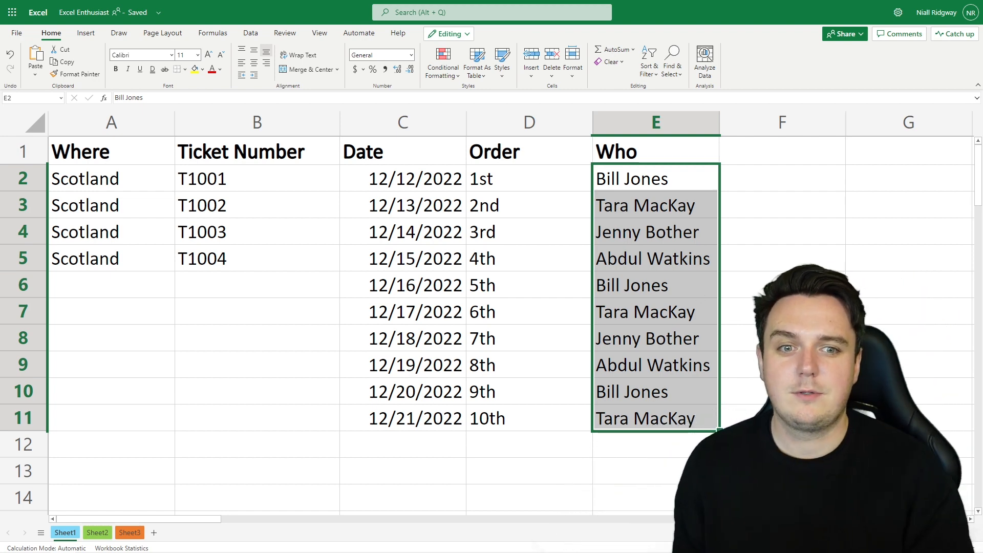
click(782, 285)
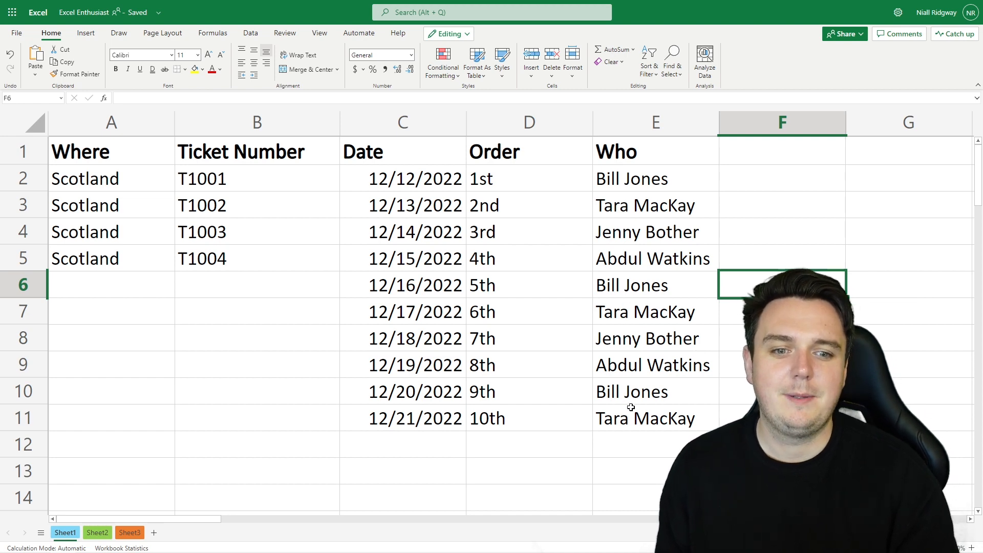
click(782, 337)
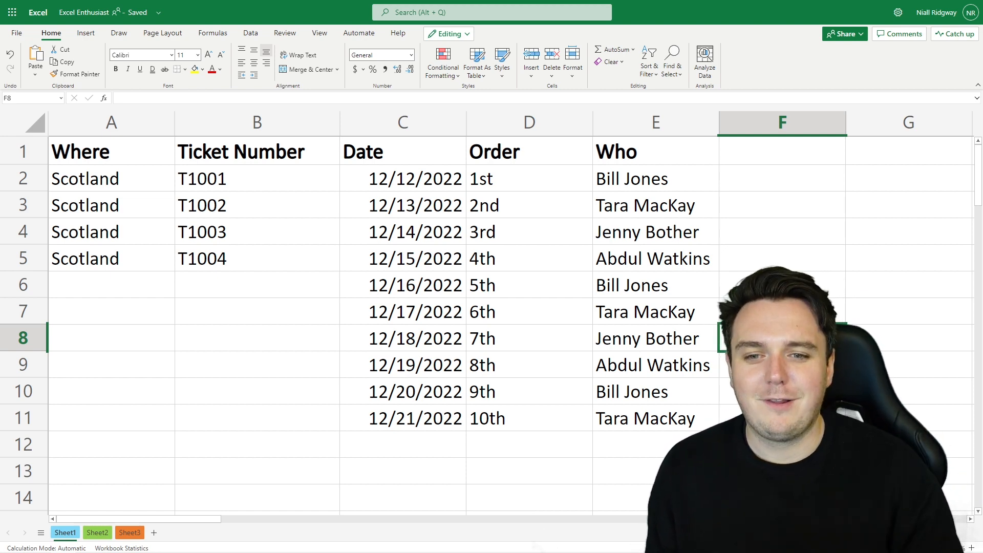
Clear the products in B2:P16 of the multiplication table on Sheet2, keeping the row and column headers
click(97, 532)
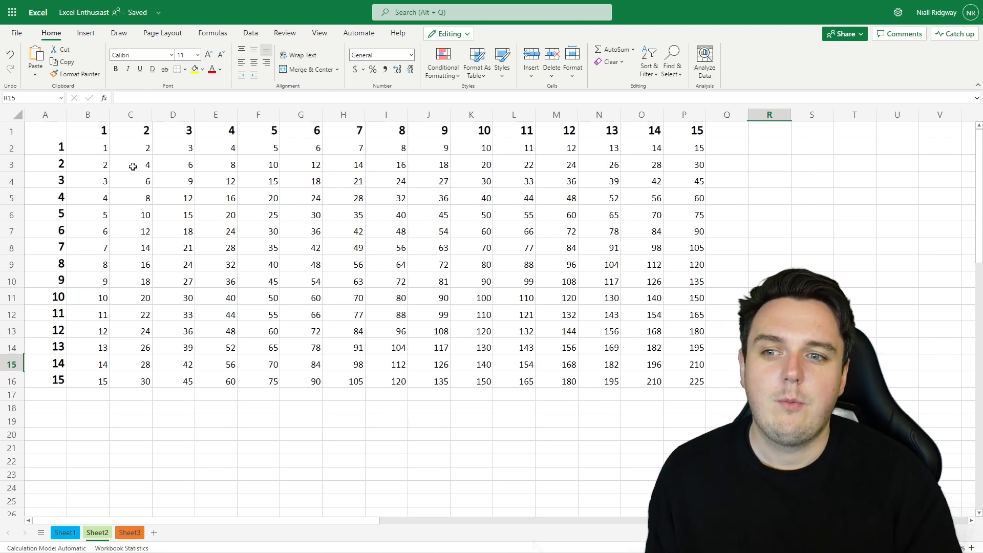
mouse_move(691, 375)
mouse_down()
mouse_move(136, 183)
mouse_move(100, 152)
mouse_move(535, 177)
mouse_move(686, 155)
mouse_move(685, 145)
mouse_up()
key(Delete)
key(Delete)
click(397, 178)
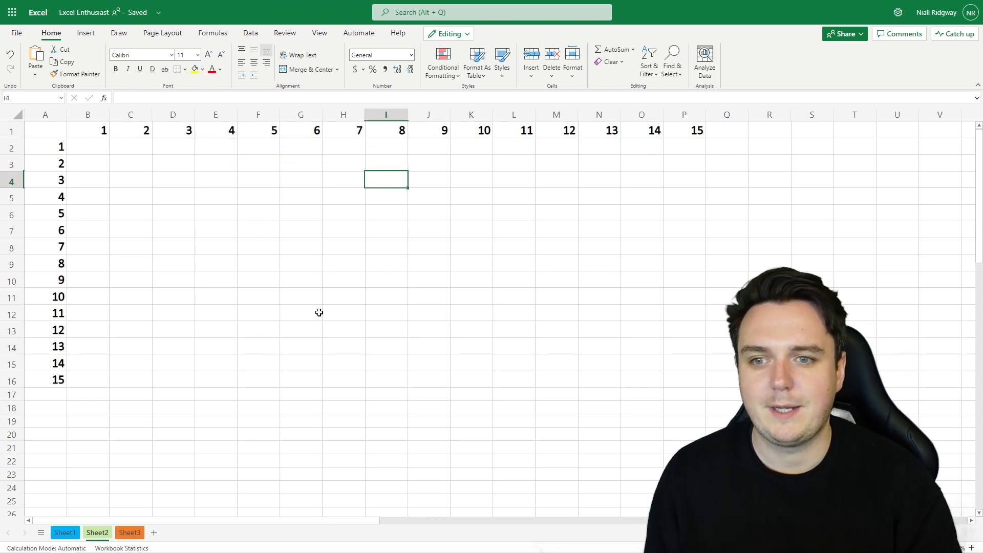
Enter 1, 2 and 3 in cells B2, C2 and D2 of the multiplication table
click(93, 151)
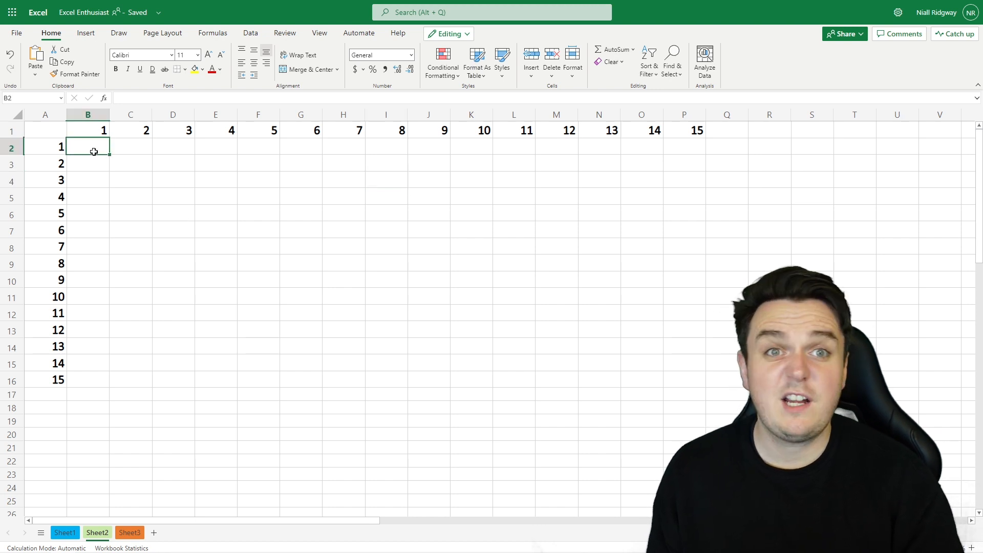
text(1)
click(129, 149)
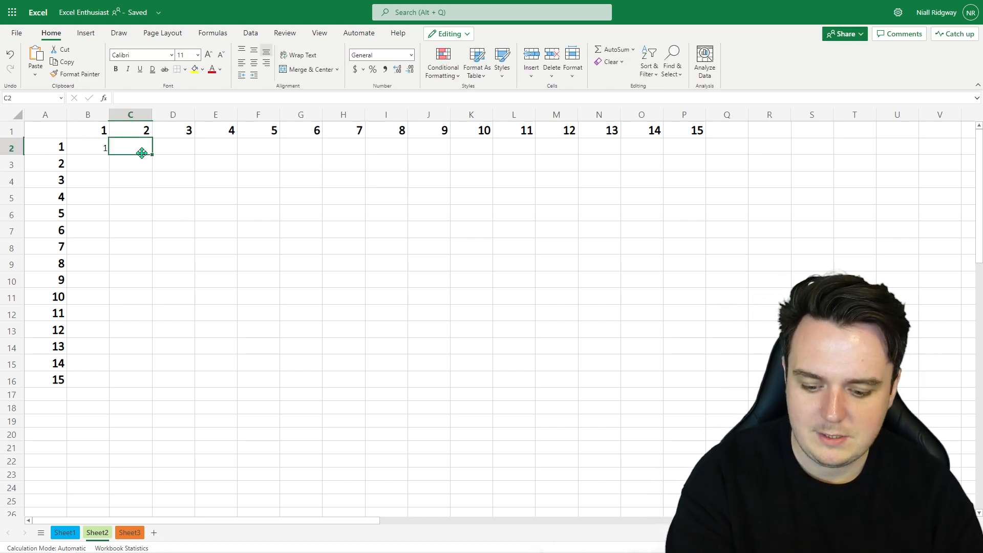
text(2)
click(170, 150)
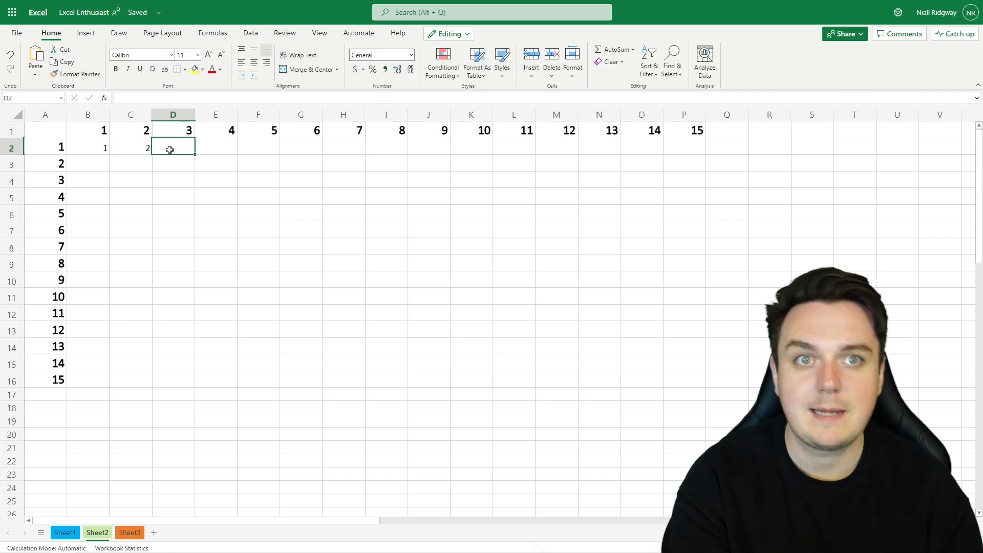
text(3)
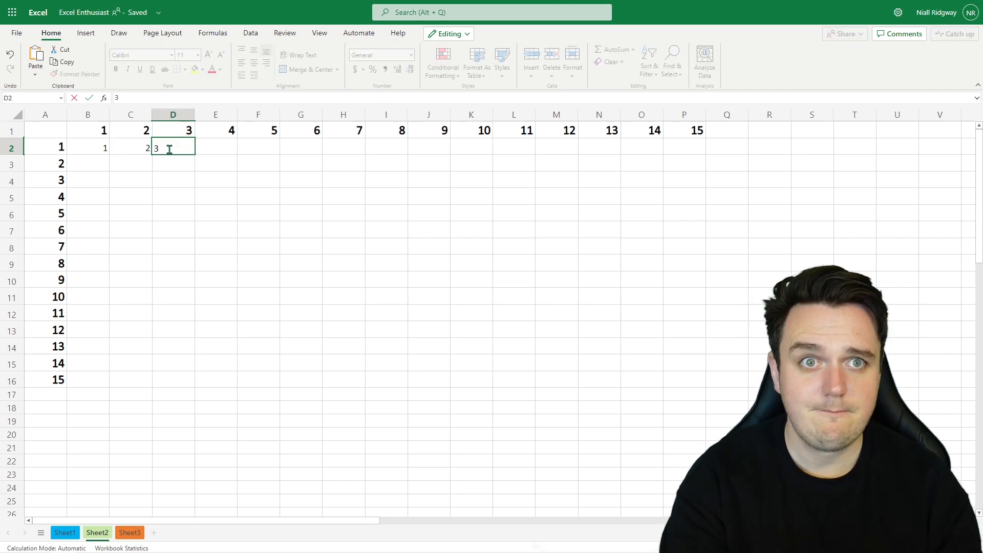
Enter 2 in B3 and 3 in B4 of the multiplication table
click(92, 166)
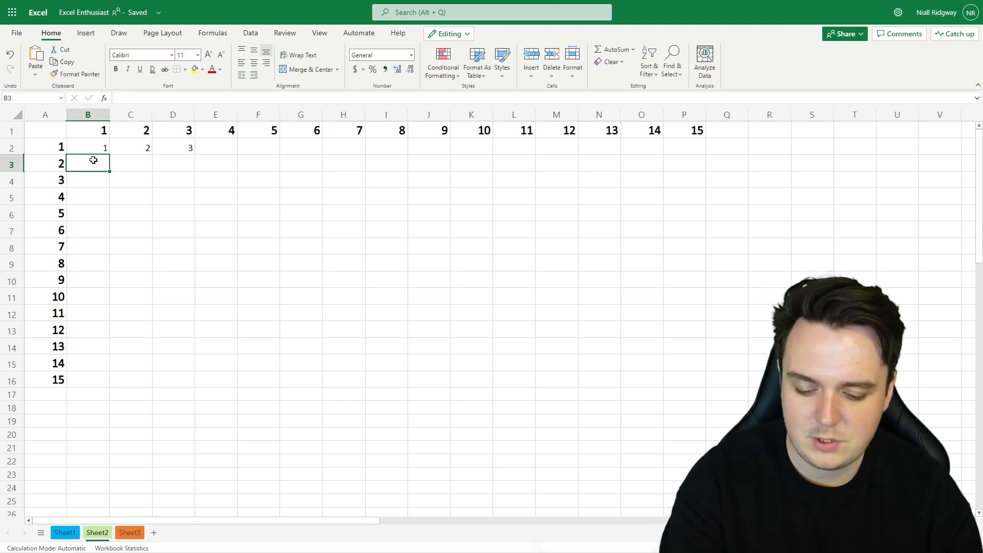
text(2)
click(93, 177)
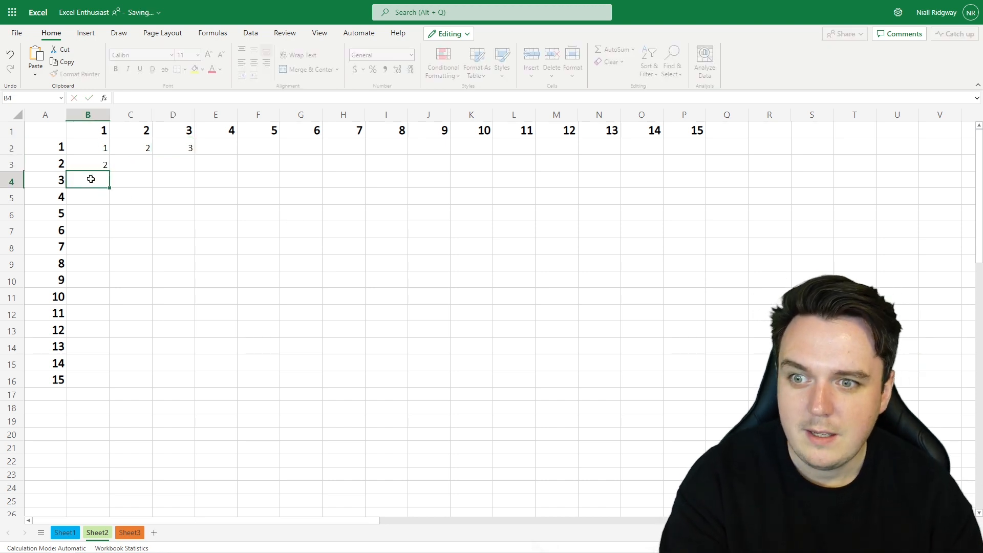
text(3)
Complete the three-by-three starting block with 4 in C3, 6 in D3, 9 in D4 and 6 in C4
click(144, 159)
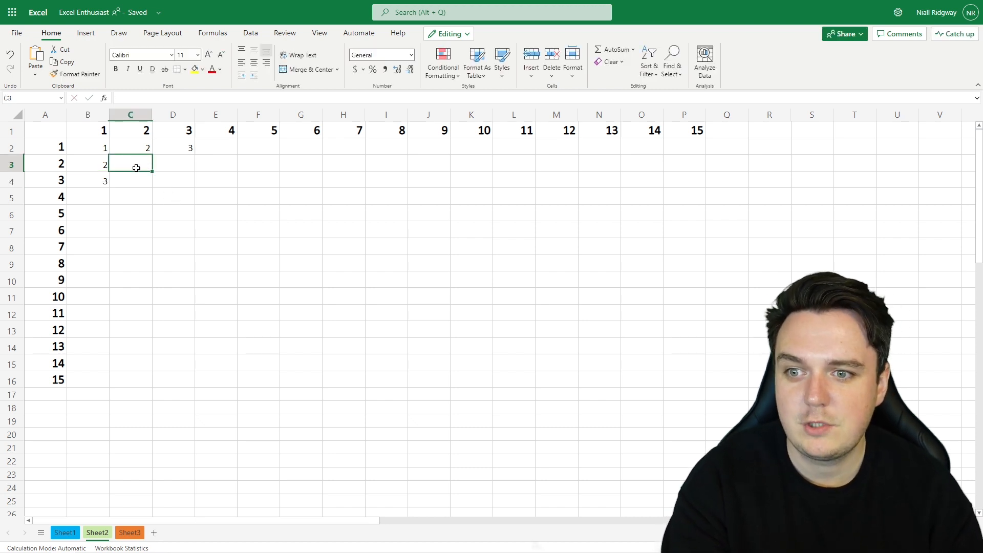
text(4)
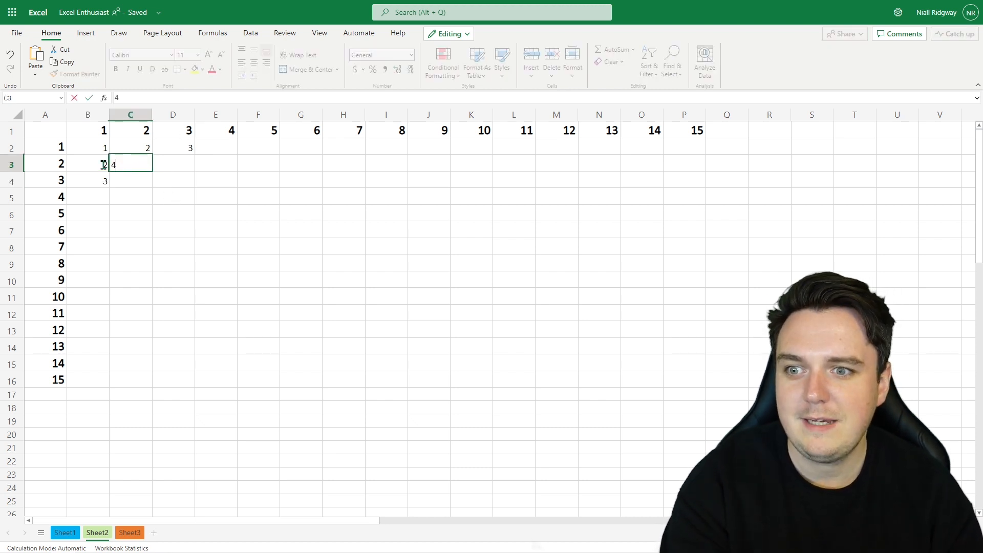
click(175, 161)
text(6)
click(183, 177)
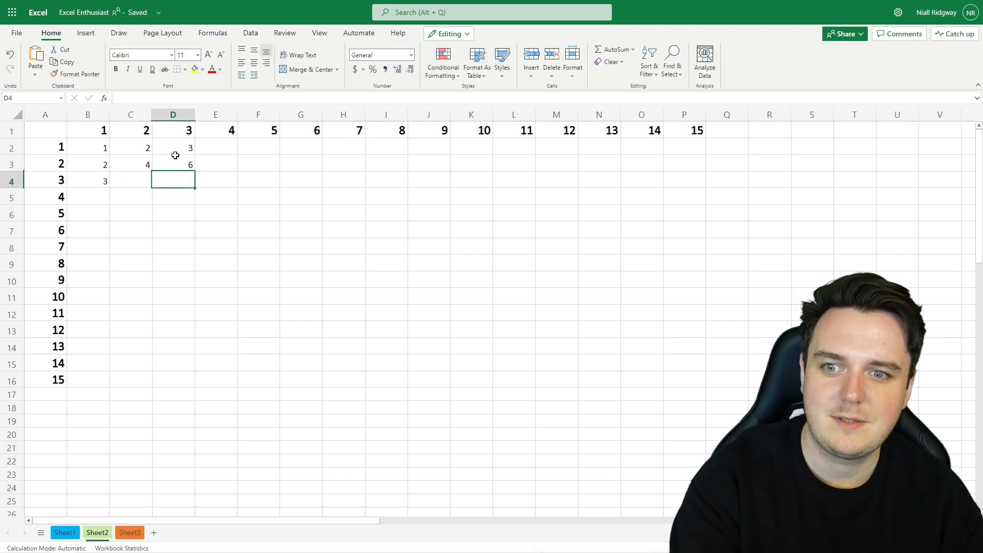
text(9)
click(133, 181)
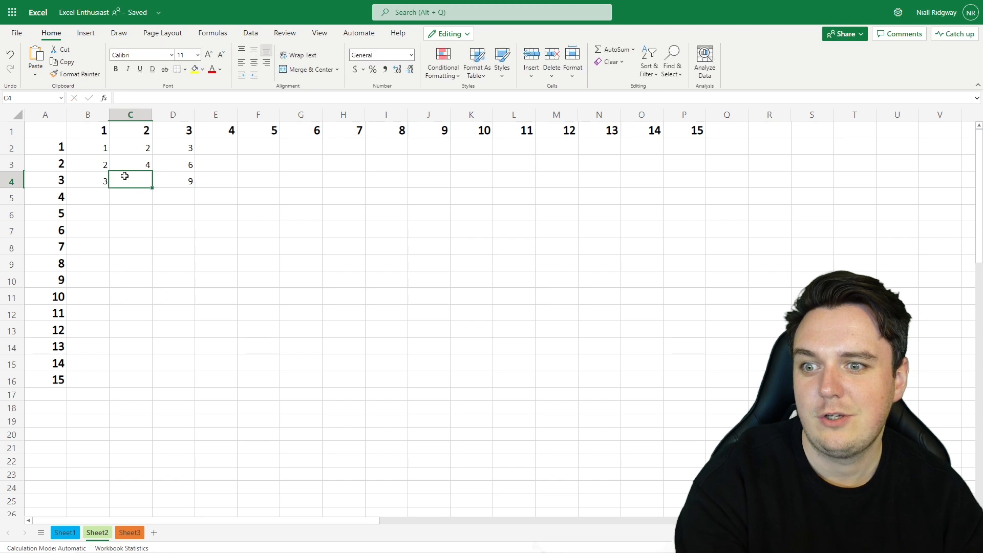
text(6)
click(180, 194)
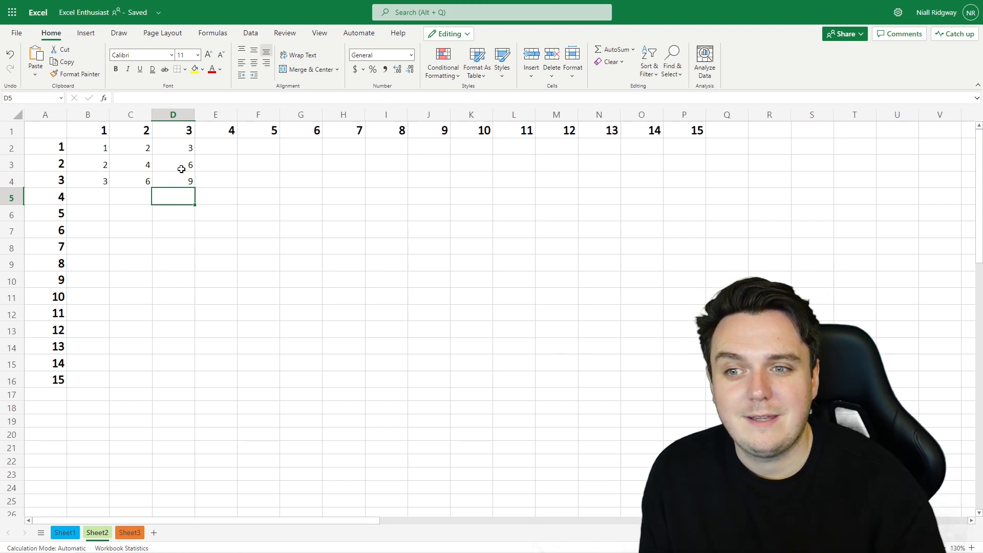
Extend the number series in B2:B4 down through B16, ending at 15
drag(91, 145, 97, 179)
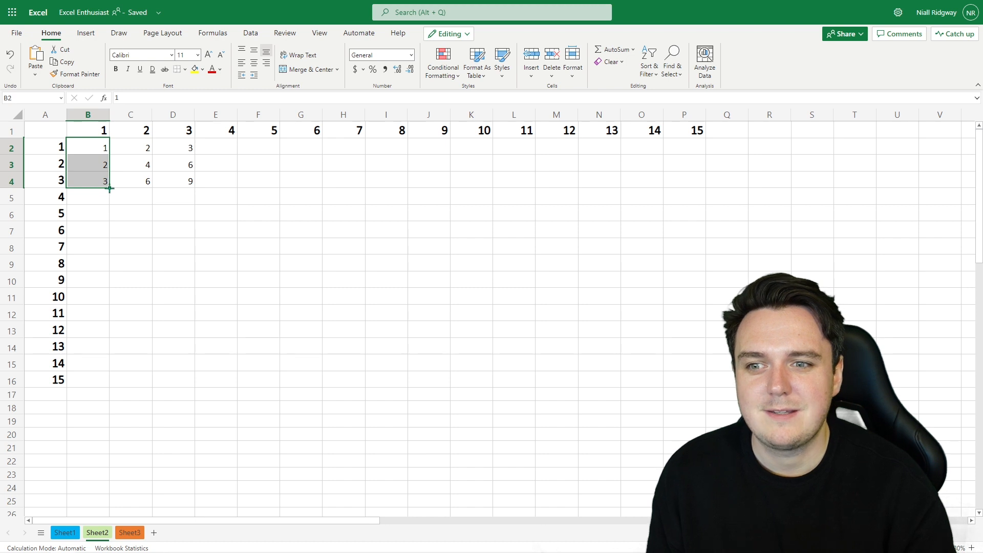
drag(109, 188, 99, 384)
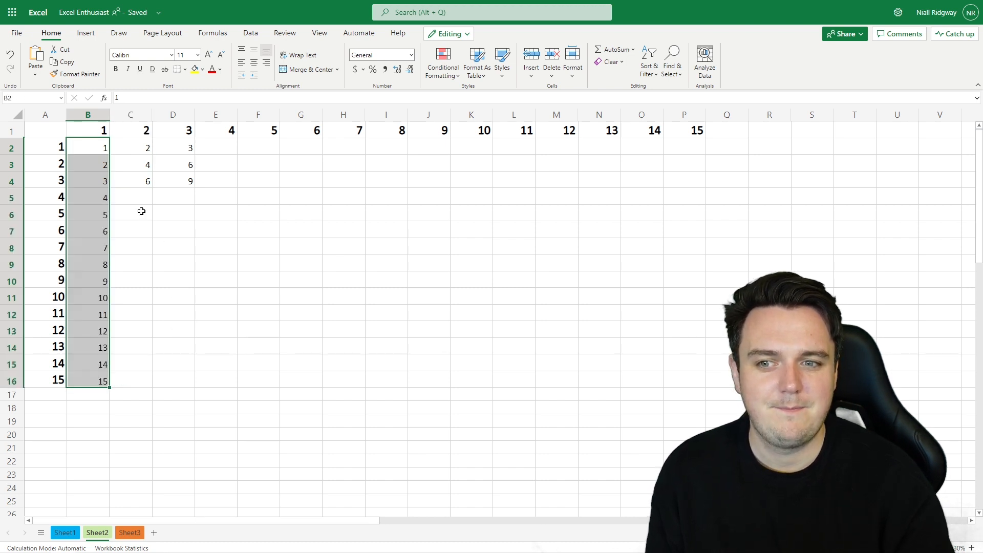
Extend the starting block B2:D4 across to column P, and extend the filled rows down through row 16
click(134, 194)
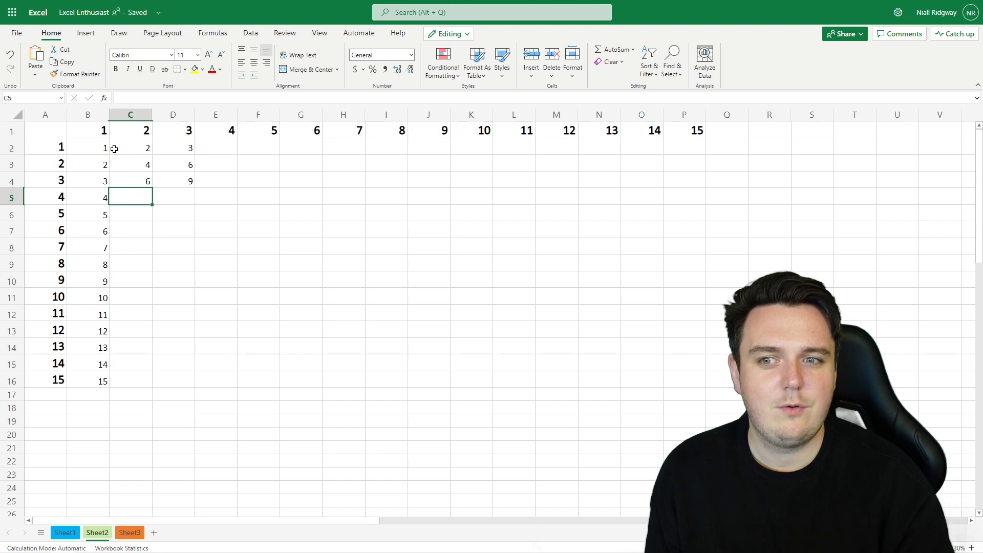
drag(95, 150, 178, 184)
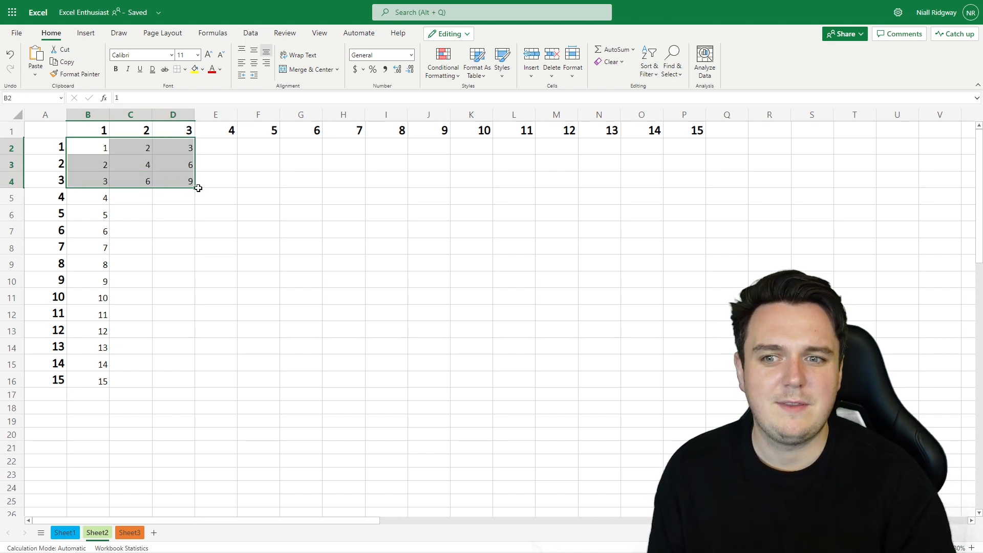
drag(195, 188, 679, 180)
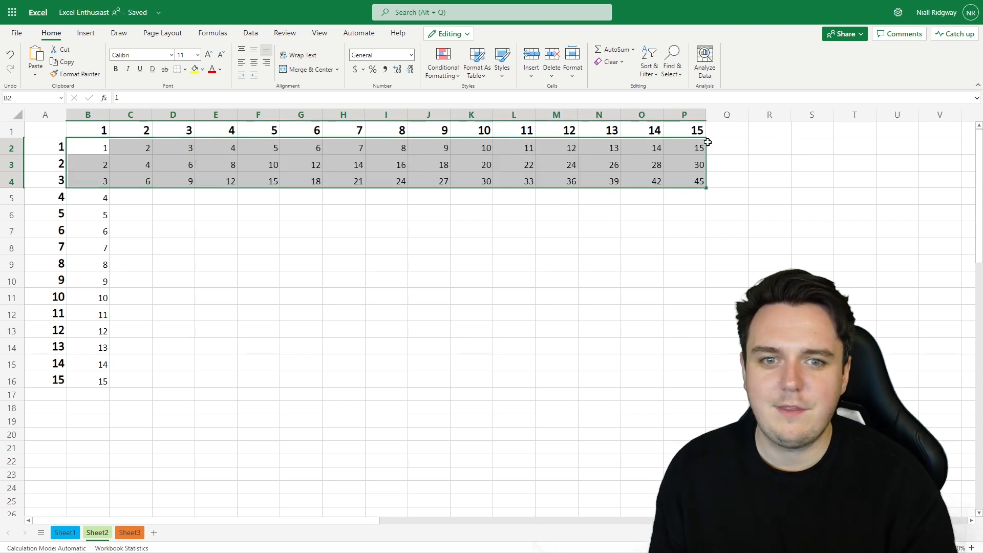
drag(705, 188, 684, 379)
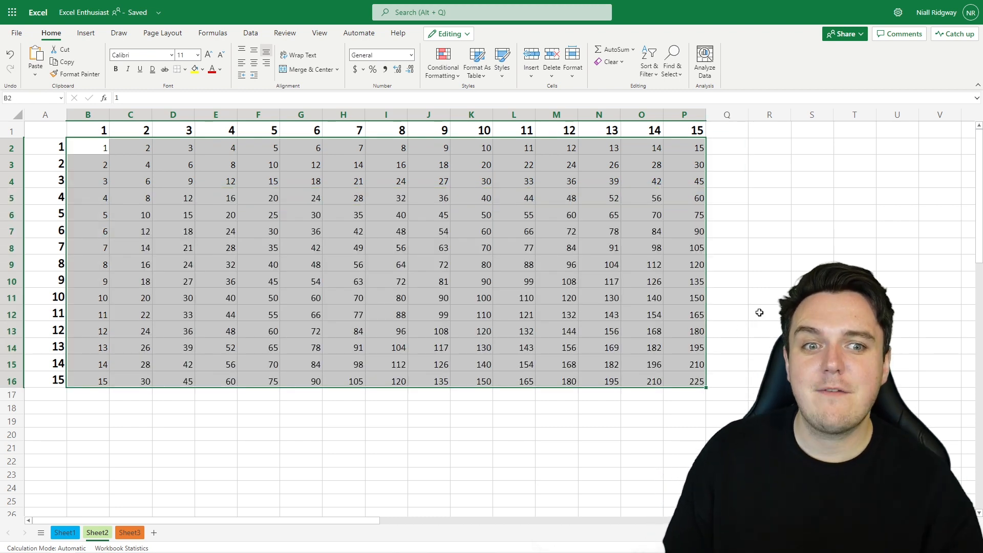
click(765, 309)
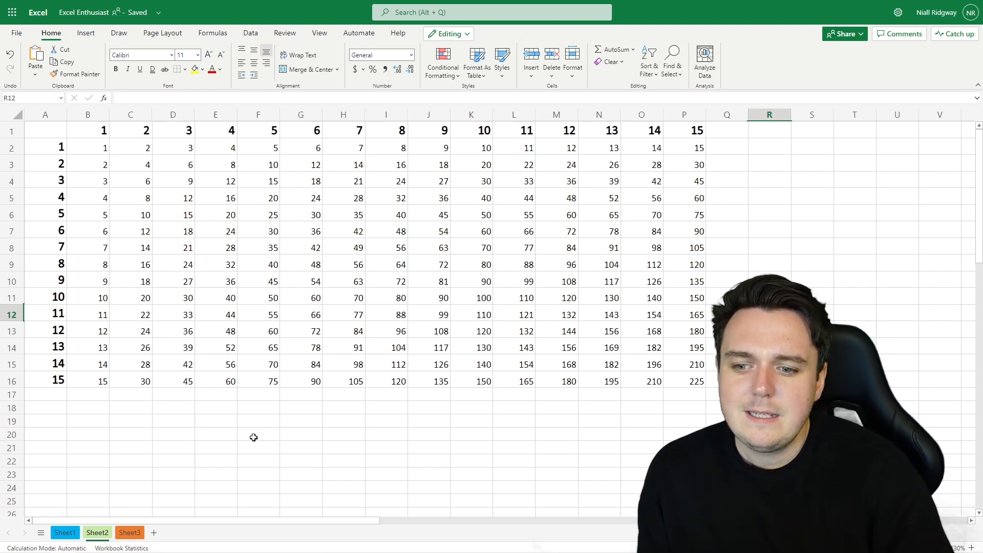
On Sheet3, zoom in to 170%, enter Monday in A9 and autofill it one cell across to B9
click(130, 532)
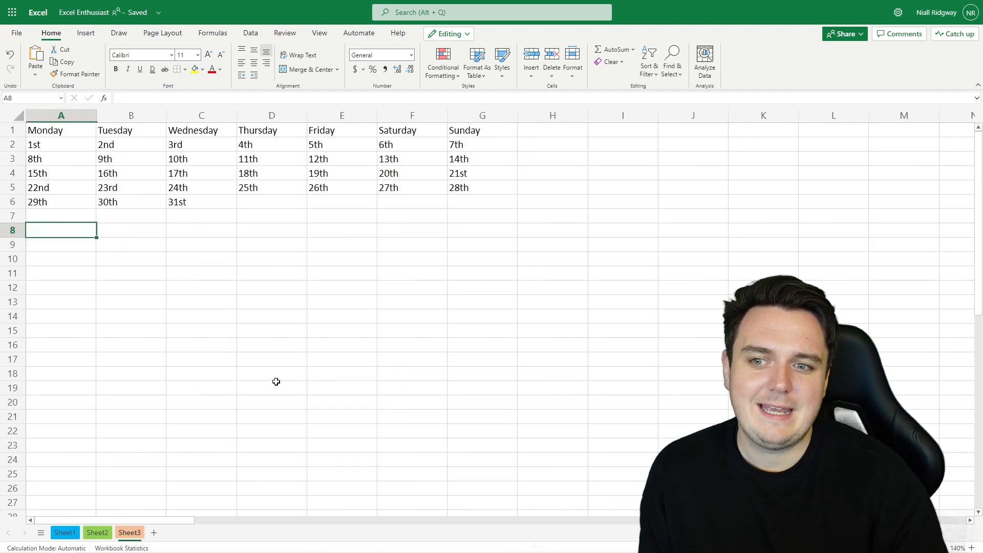
click(77, 247)
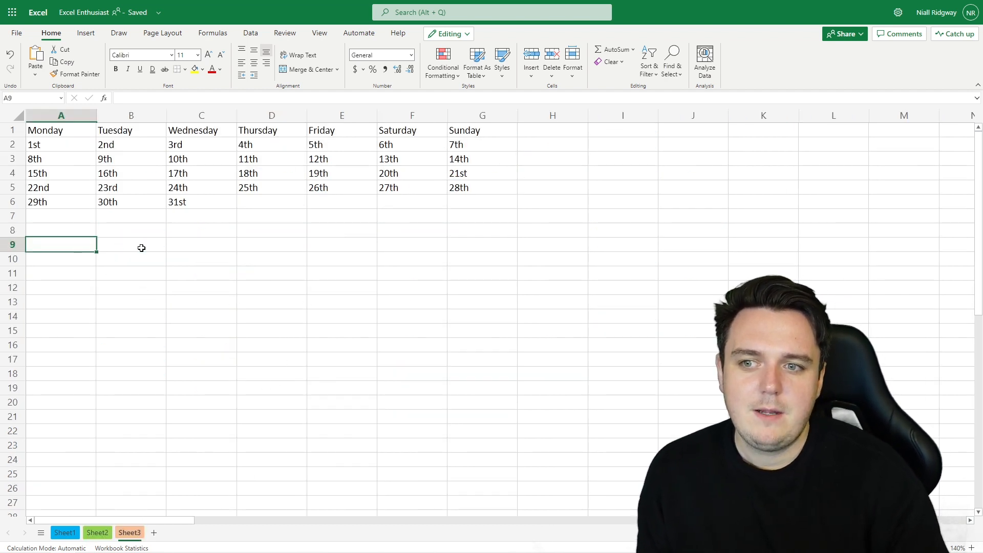
click(972, 548)
click(972, 548)
click(971, 548)
scroll(428, 321, up, 2)
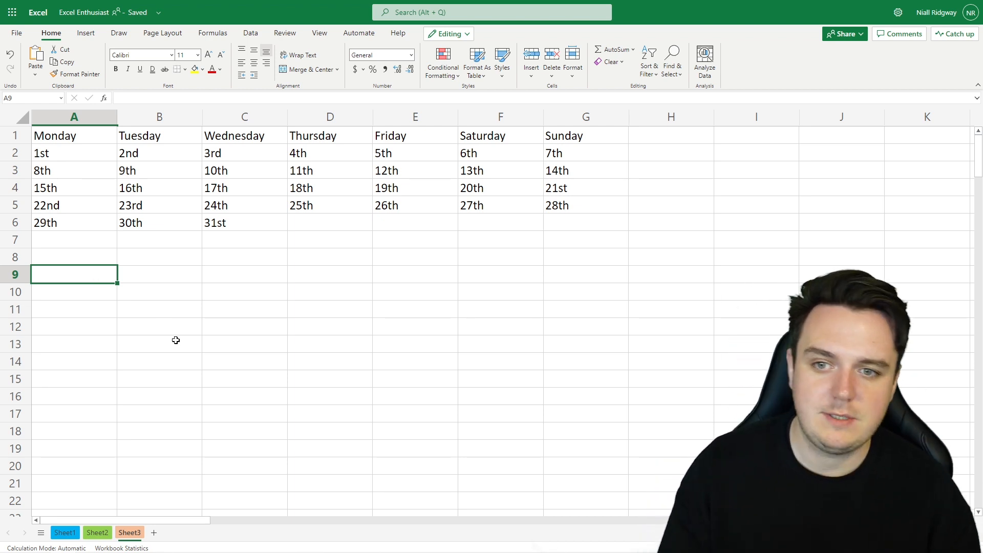
text(Monday)
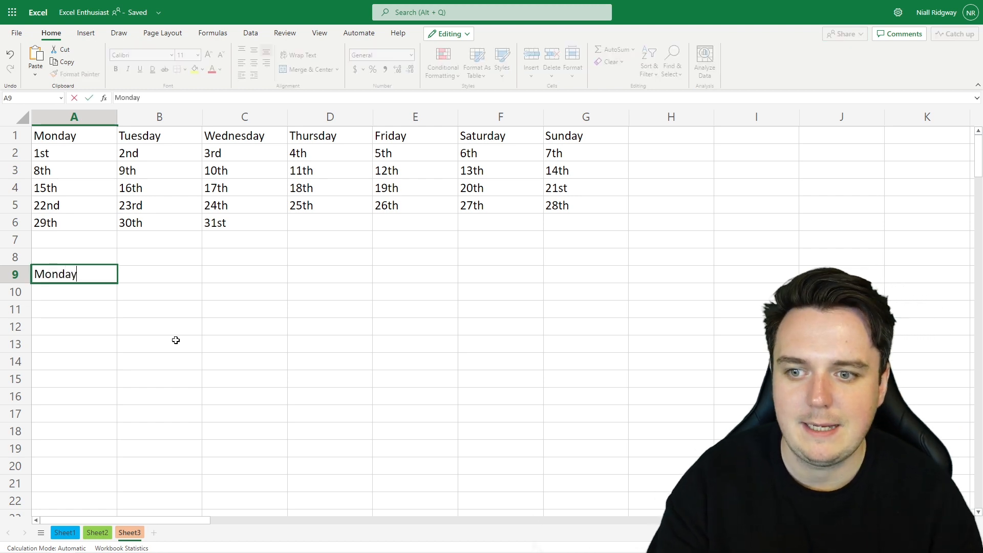
click(167, 337)
click(109, 275)
drag(118, 284, 159, 281)
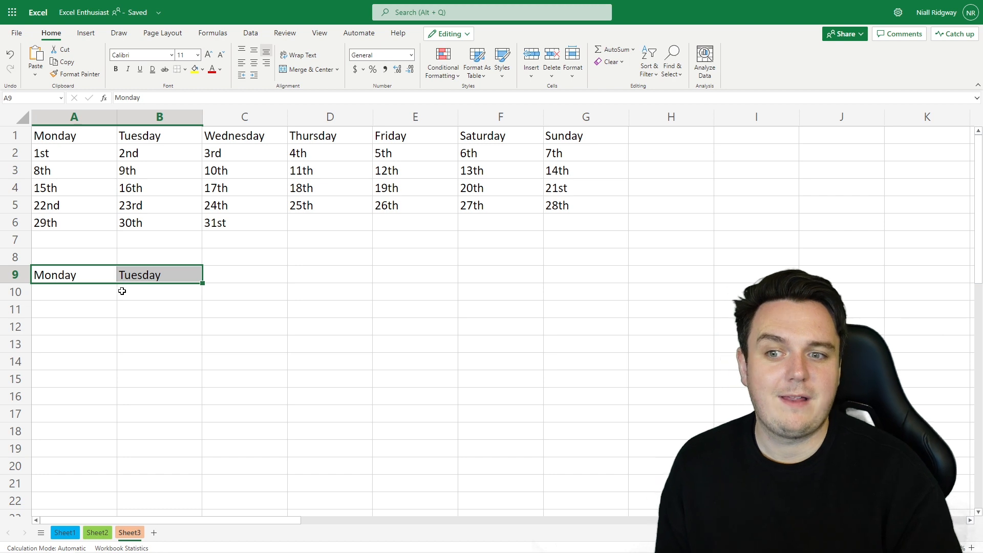
Extend the weekday series in A9:B9 across to G9, ending at Sunday
click(236, 278)
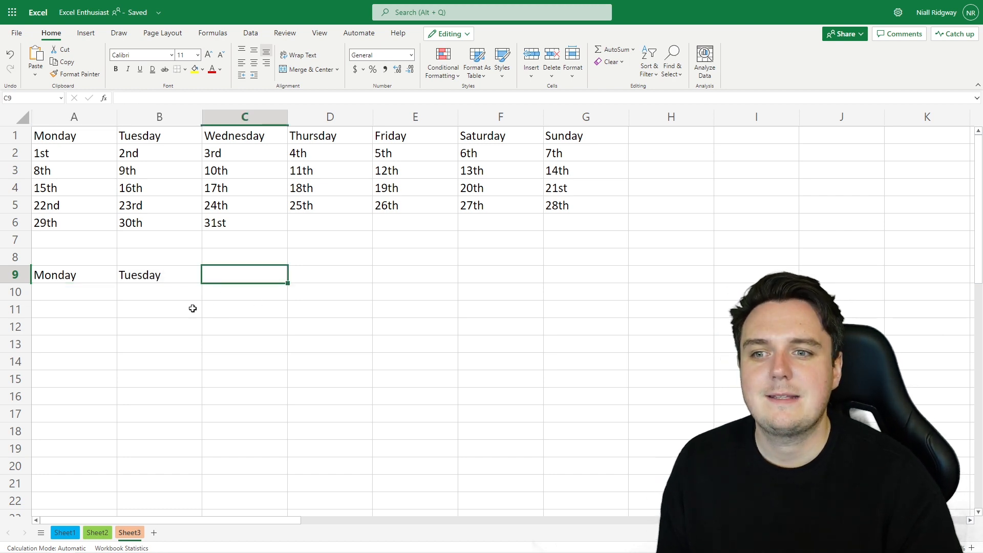
click(80, 275)
shift+click(138, 275)
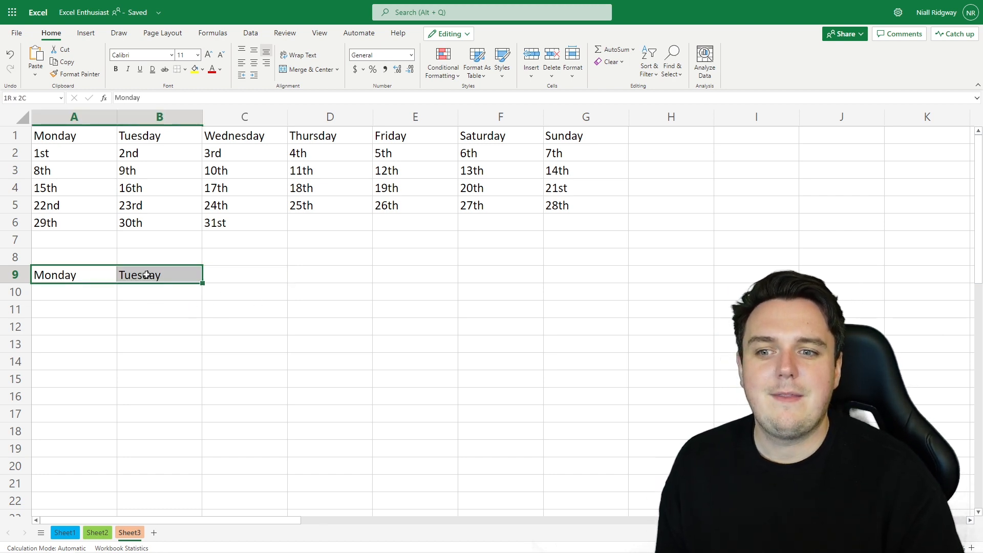
drag(202, 283, 597, 285)
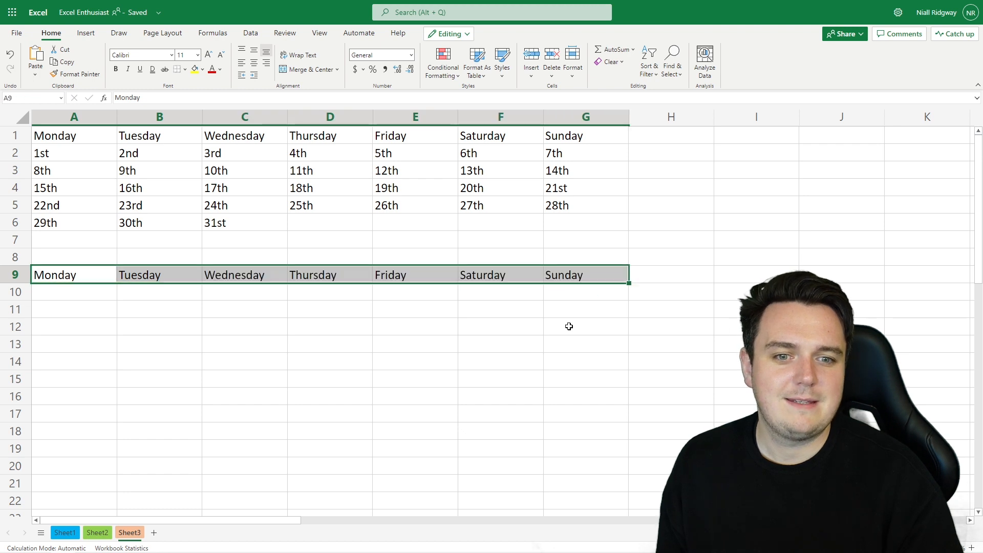
click(603, 292)
Enter 1st in A10 under Monday and 2nd in B10 under Tuesday
click(93, 295)
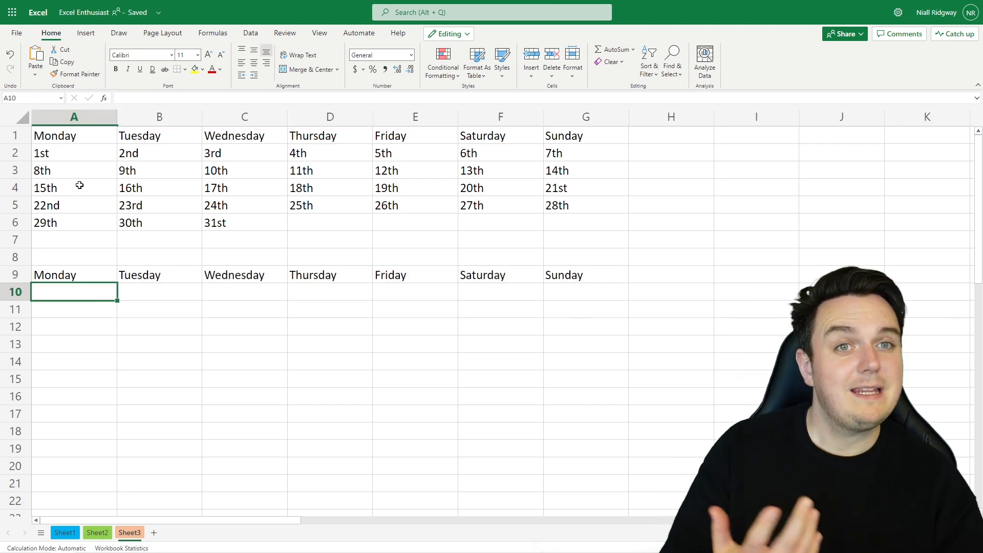
text(1st)
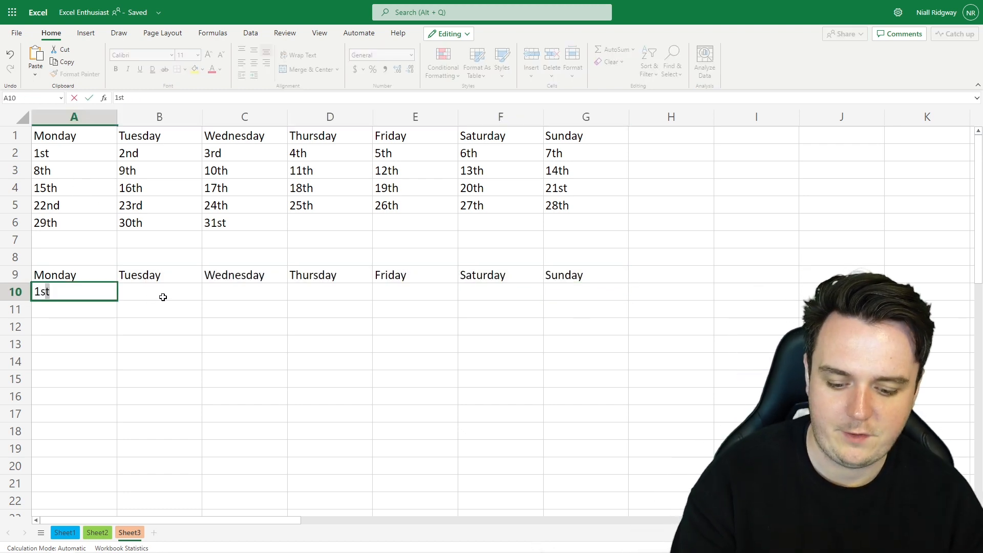
click(163, 298)
text(2nd)
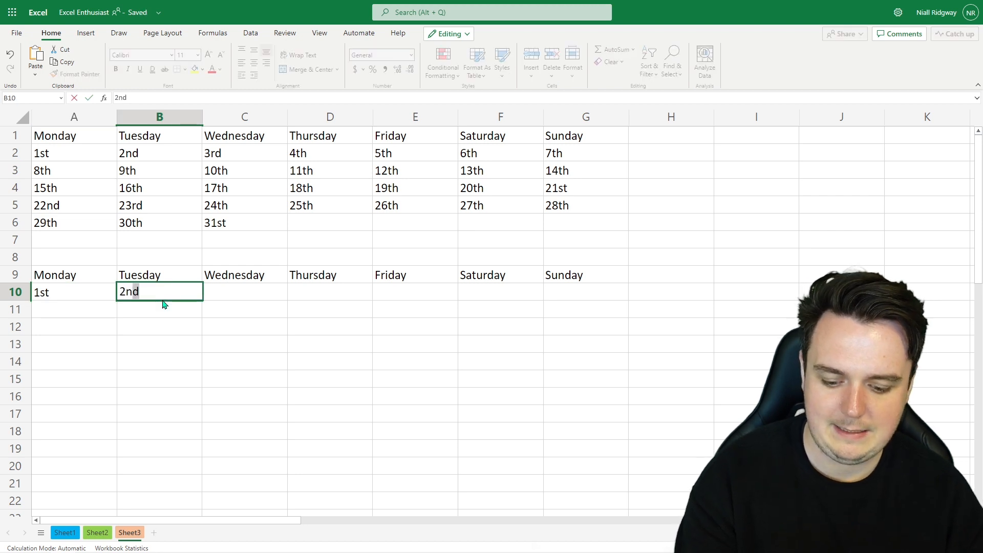
Extend the ordinal date series in A10:B10 across to G10, ending at 7th
click(73, 297)
shift+click(127, 293)
drag(203, 301, 554, 299)
click(568, 323)
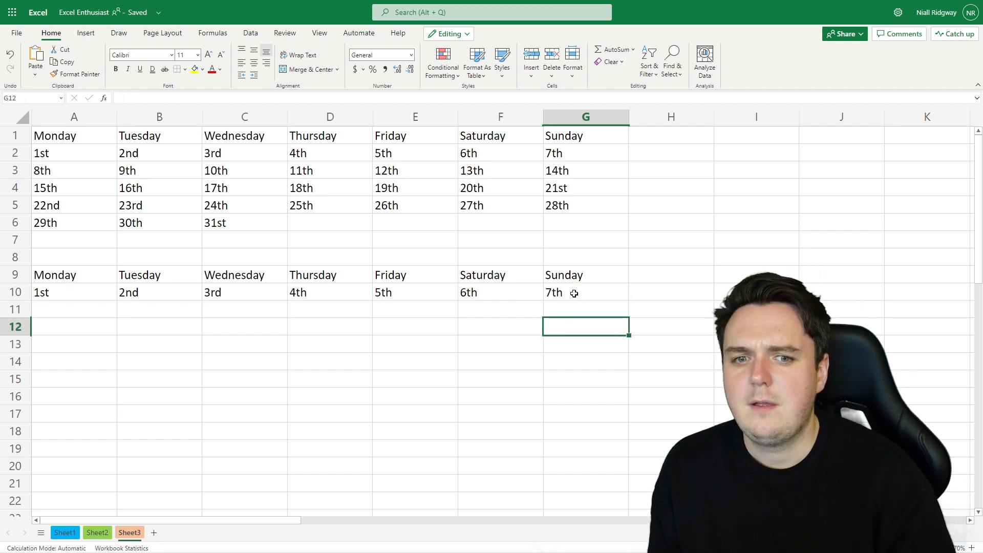
Try to extend the dates in A10:G10 down one row, and clear the filled cells A11:G11
drag(98, 295, 631, 318)
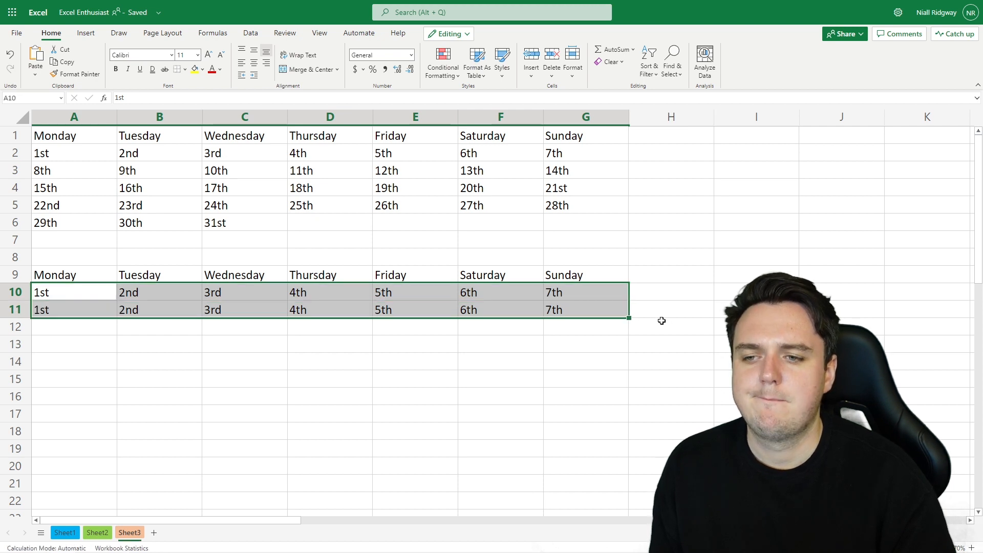
click(661, 321)
drag(583, 309, 97, 307)
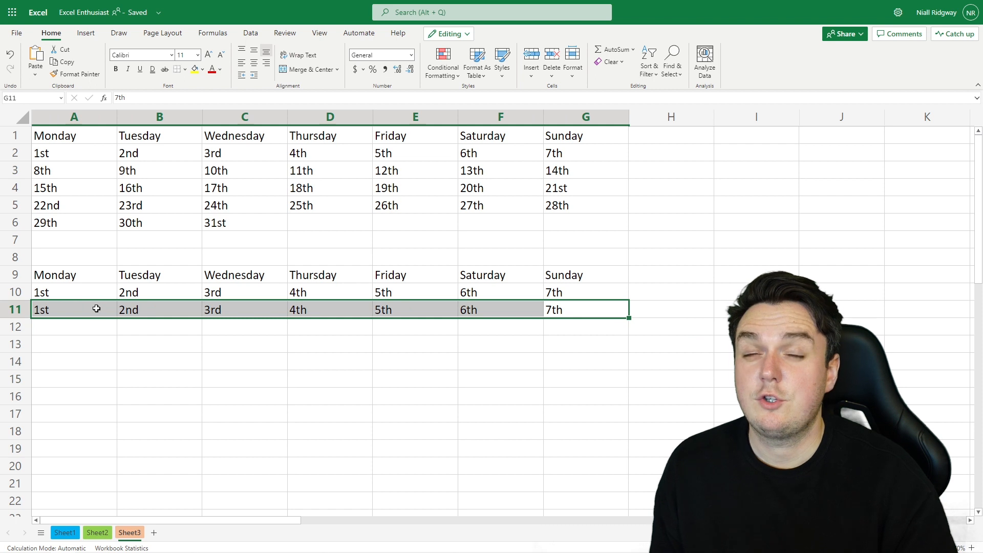
key(Delete)
click(183, 348)
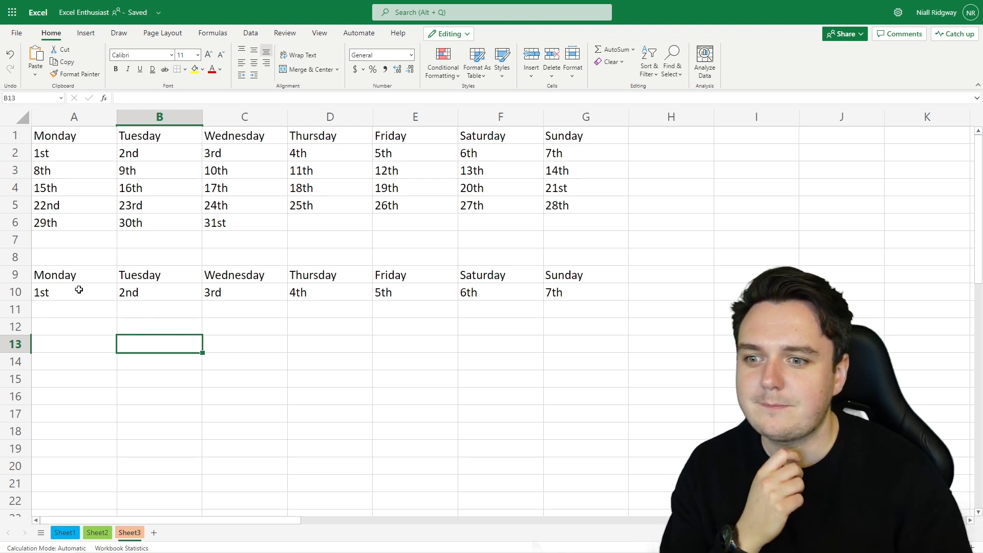
Enter 8th in A11 below 1st, and select A10:A11 as a pair of weekly dates
click(90, 309)
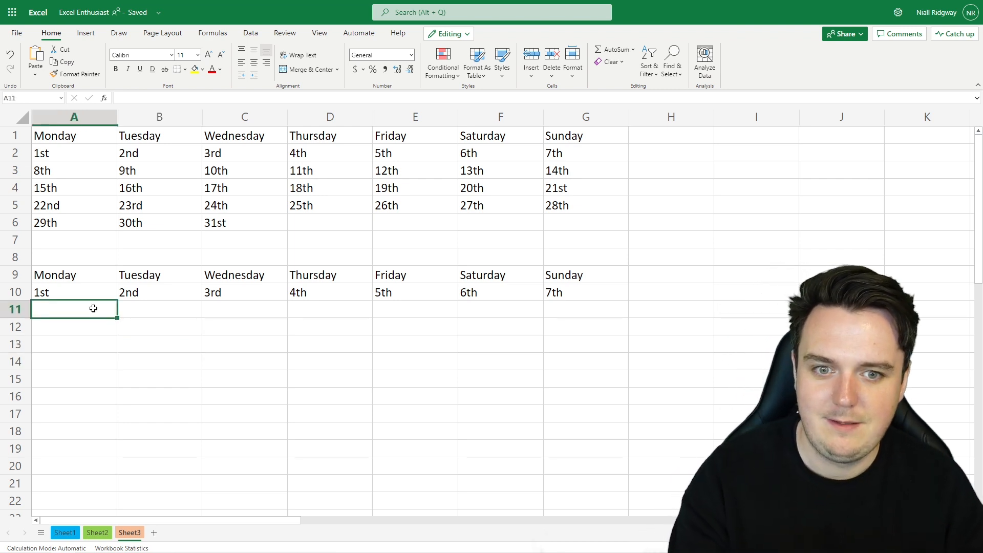
text(8th)
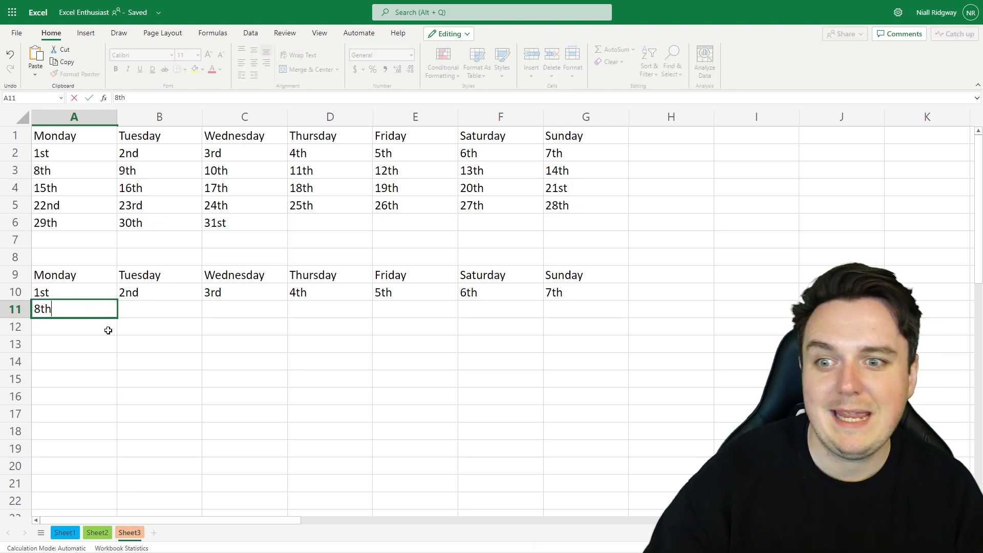
click(123, 332)
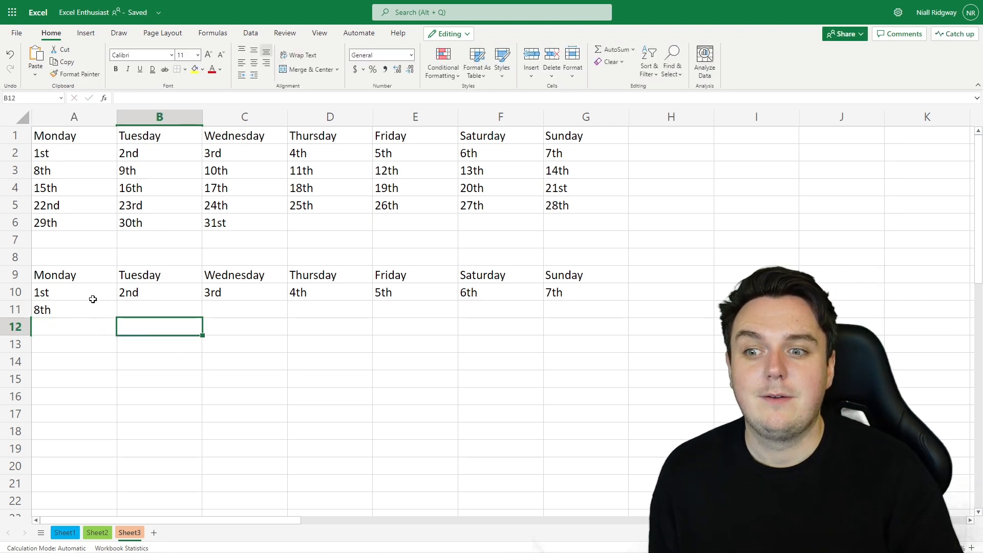
drag(92, 296, 92, 309)
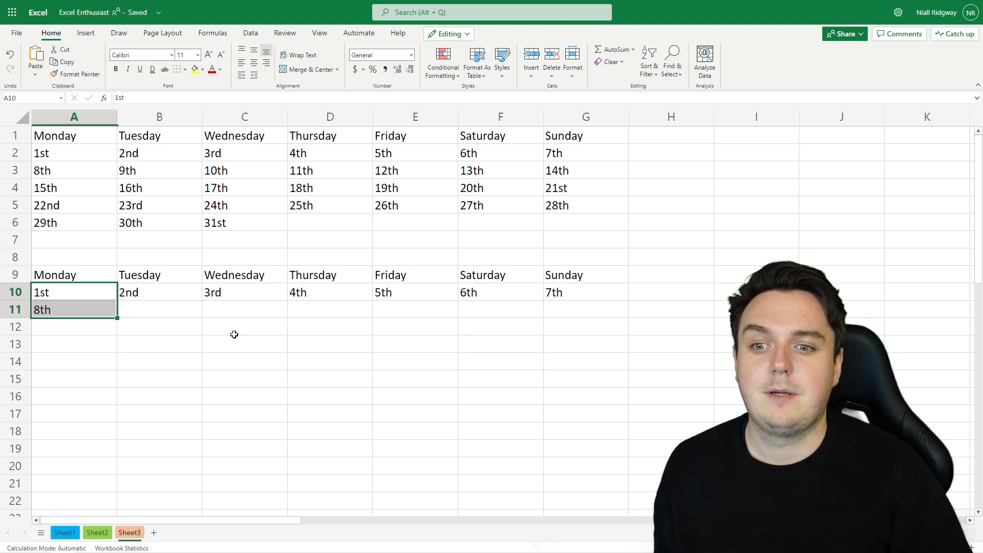
click(234, 334)
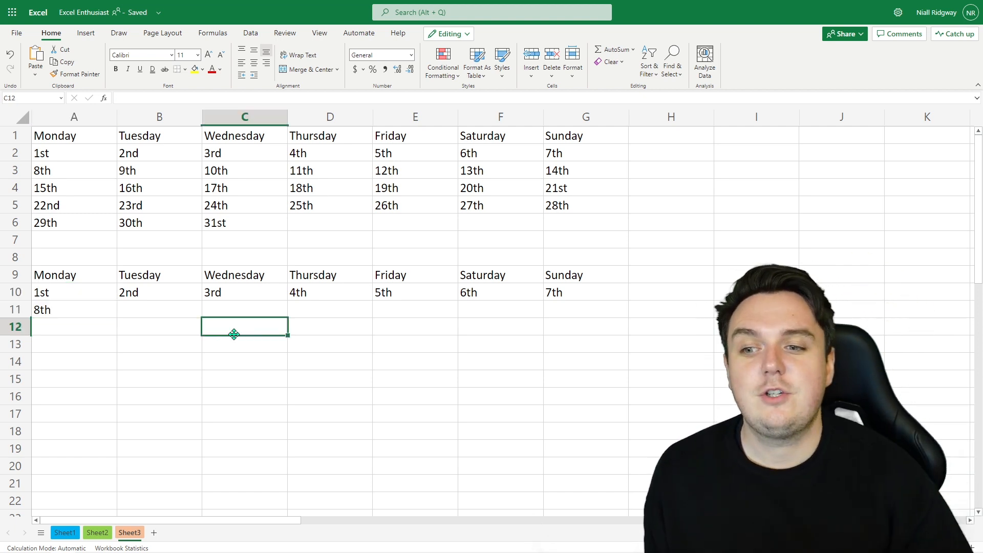
Clear 8th from A11 and the dates 1st to 7th from A10:G10
click(80, 313)
key(Delete)
click(174, 311)
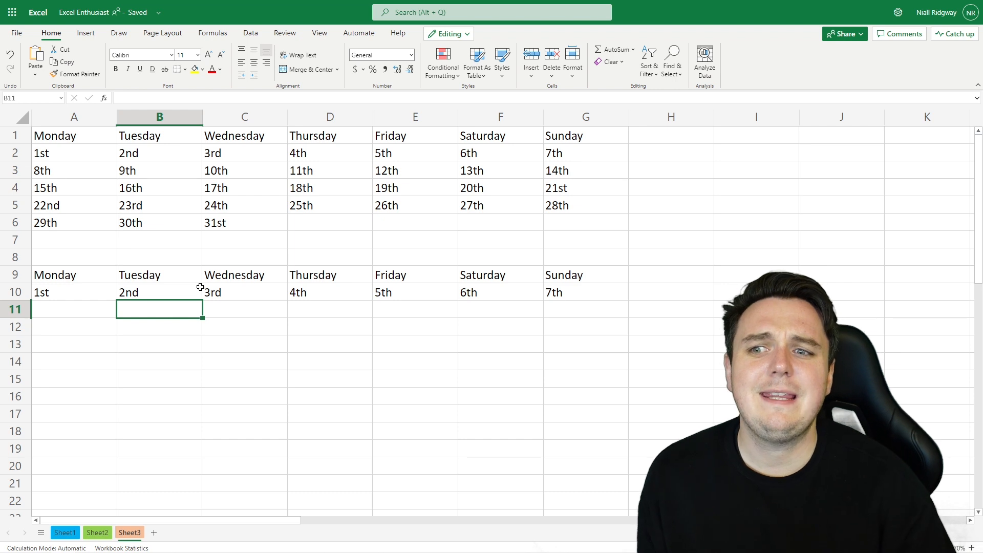
drag(82, 292, 546, 293)
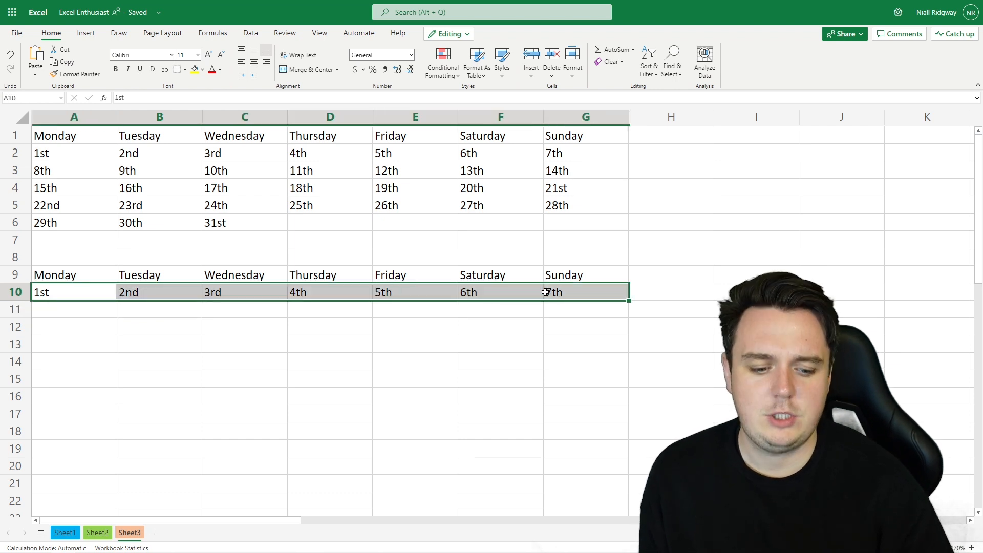
key(Delete)
click(237, 321)
Enter 1st in B10 under Tuesday
click(190, 297)
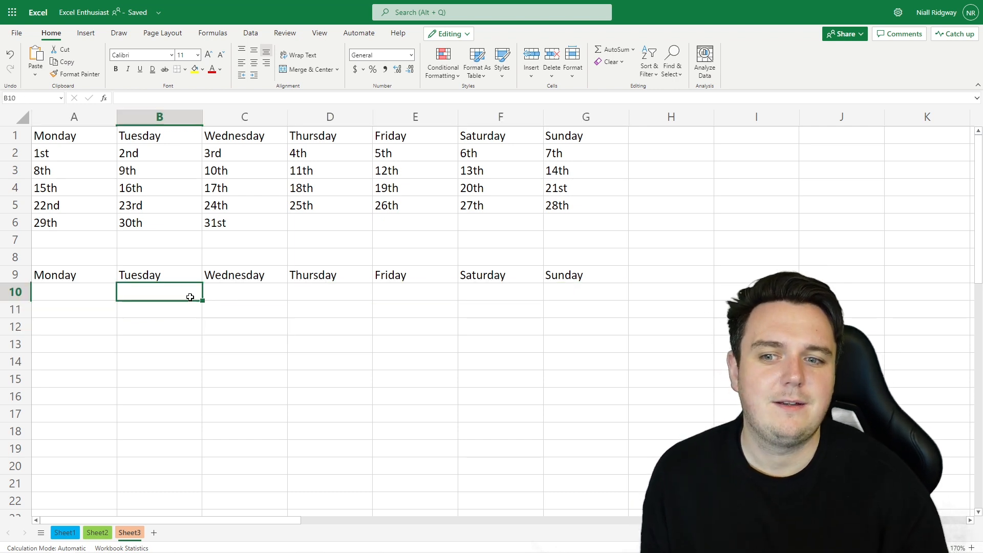
text(1st)
click(239, 301)
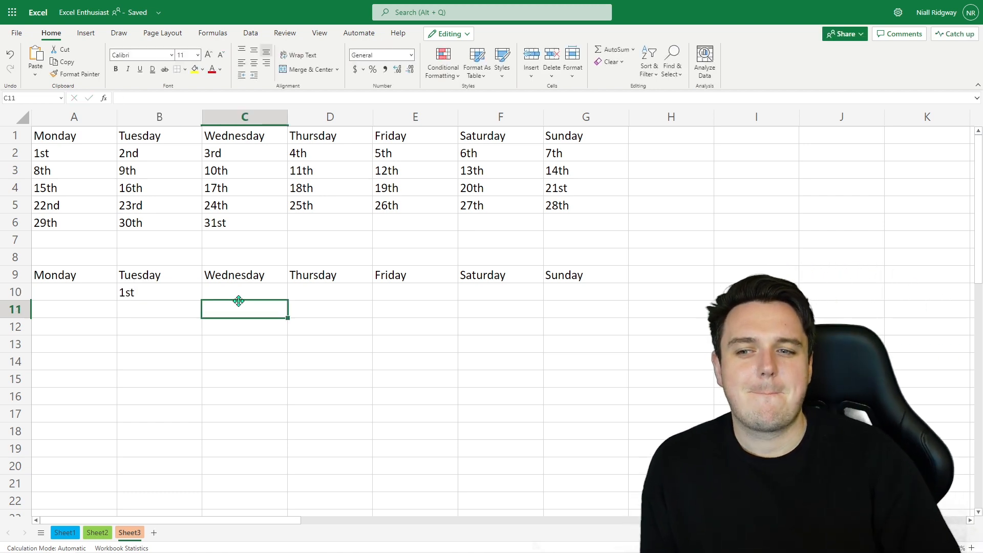